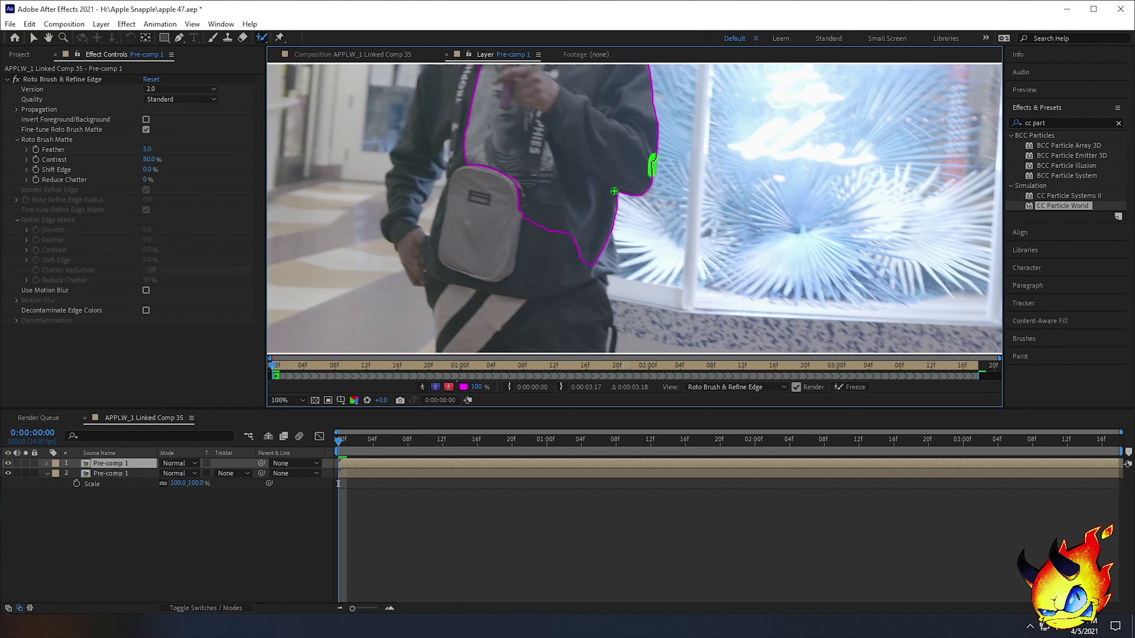
# Play back the rotoscoped subject cutout in the composition and return to the first frame
pyautogui.moveTo(566, 222)
pyautogui.mouseDown()
pyautogui.moveTo(572, 175)
pyautogui.moveTo(565, 320)
pyautogui.mouseUp()
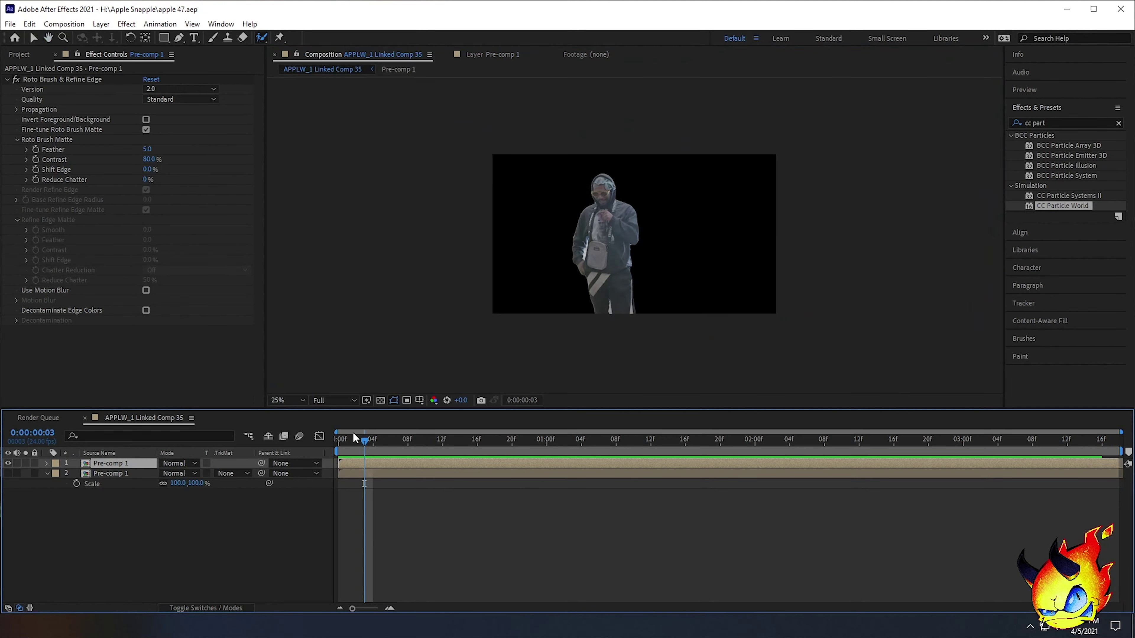
pyautogui.press('space')
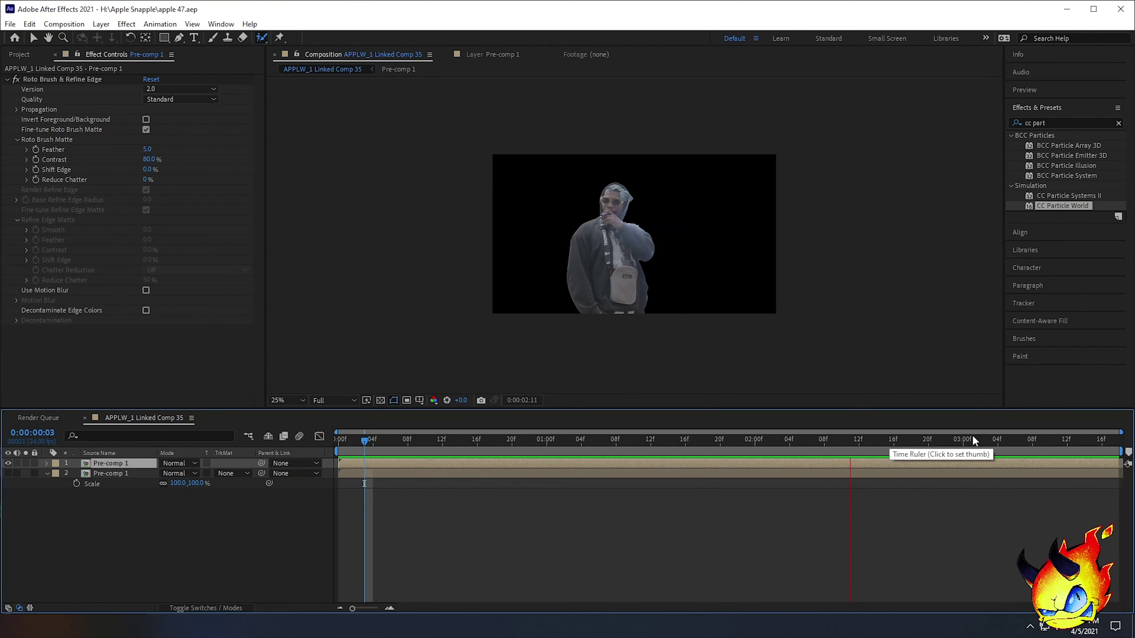
pyautogui.press('space')
pyautogui.press('Home')
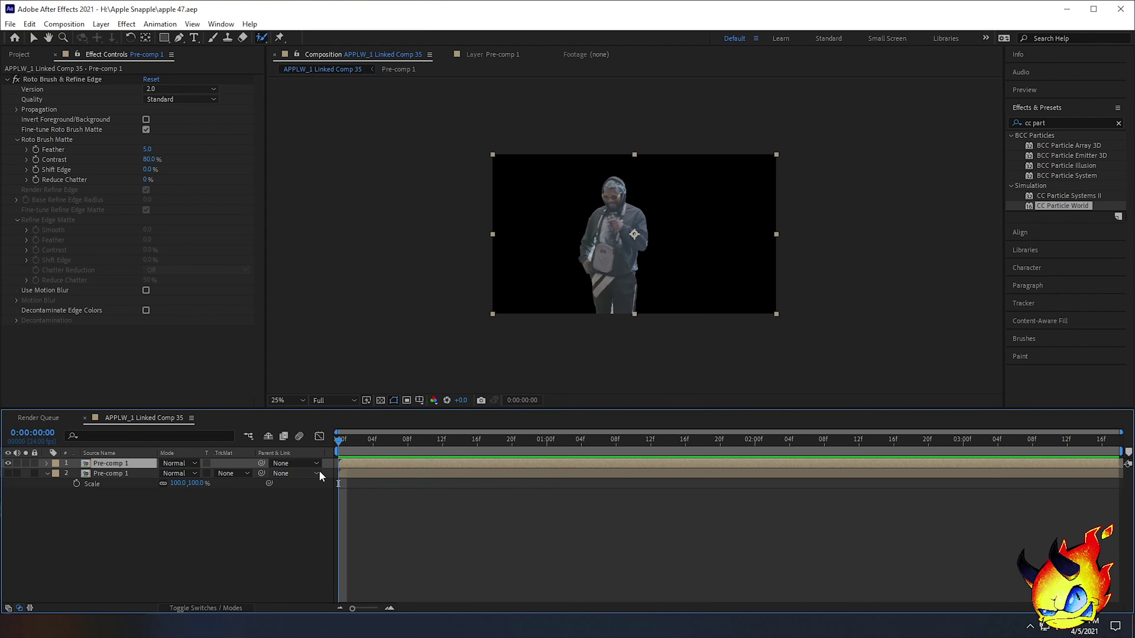
# Toggle the visibility of both Pre-comp 1 layers to compare cutout and original footage, leaving only the cutout visible at the first frame
pyautogui.click(9, 473)
pyautogui.click(349, 441)
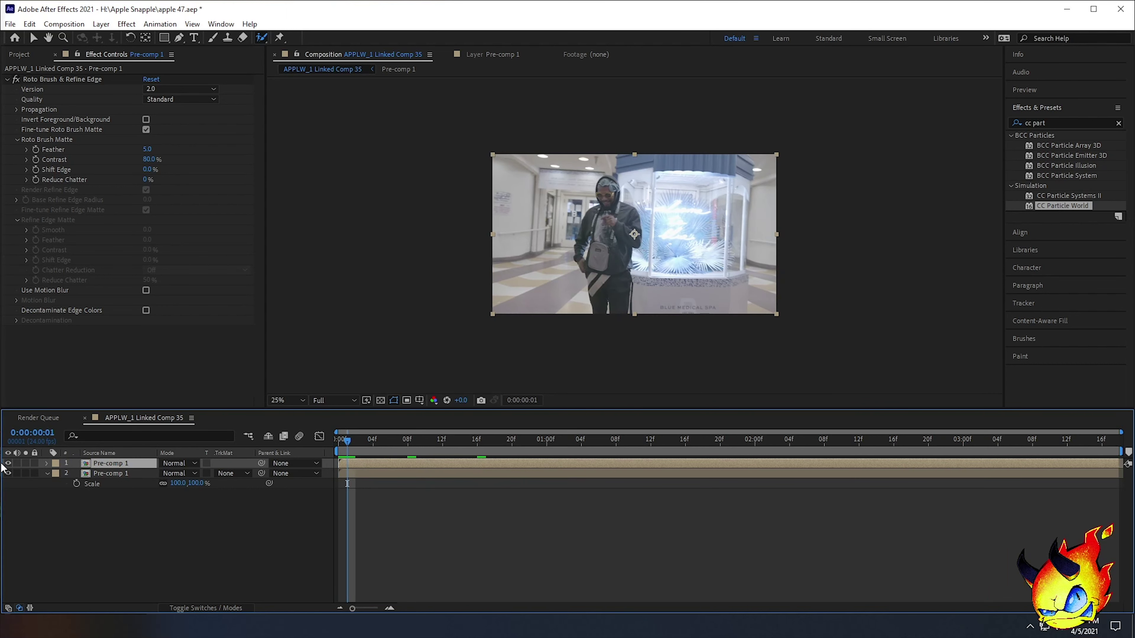
pyautogui.click(8, 473)
pyautogui.click(8, 463)
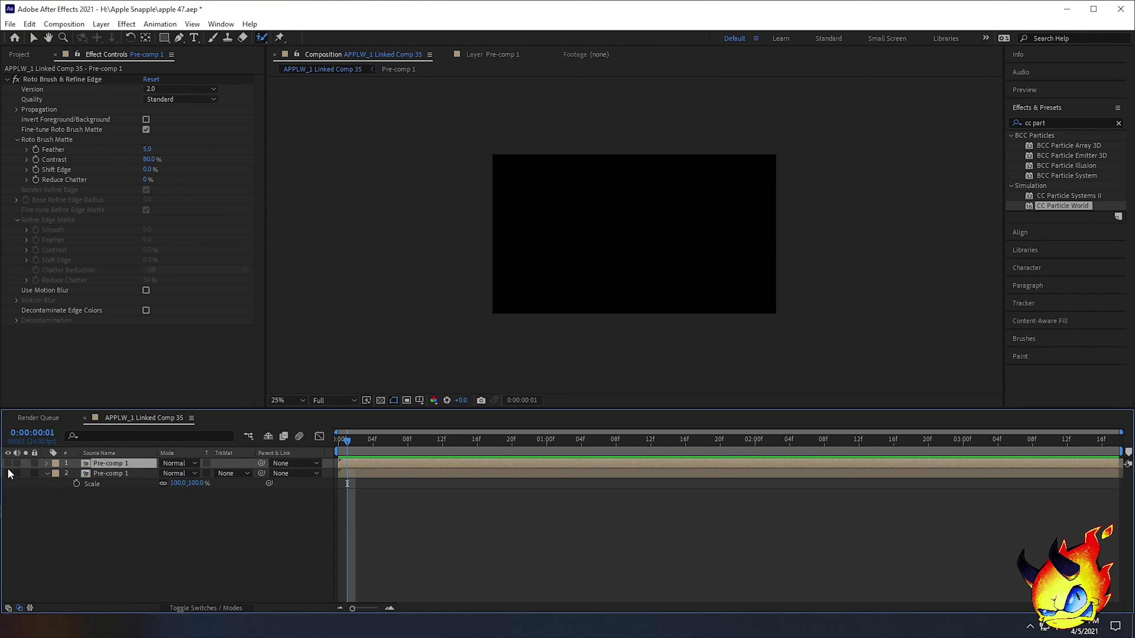
pyautogui.click(8, 472)
pyautogui.click(8, 472)
pyautogui.click(8, 464)
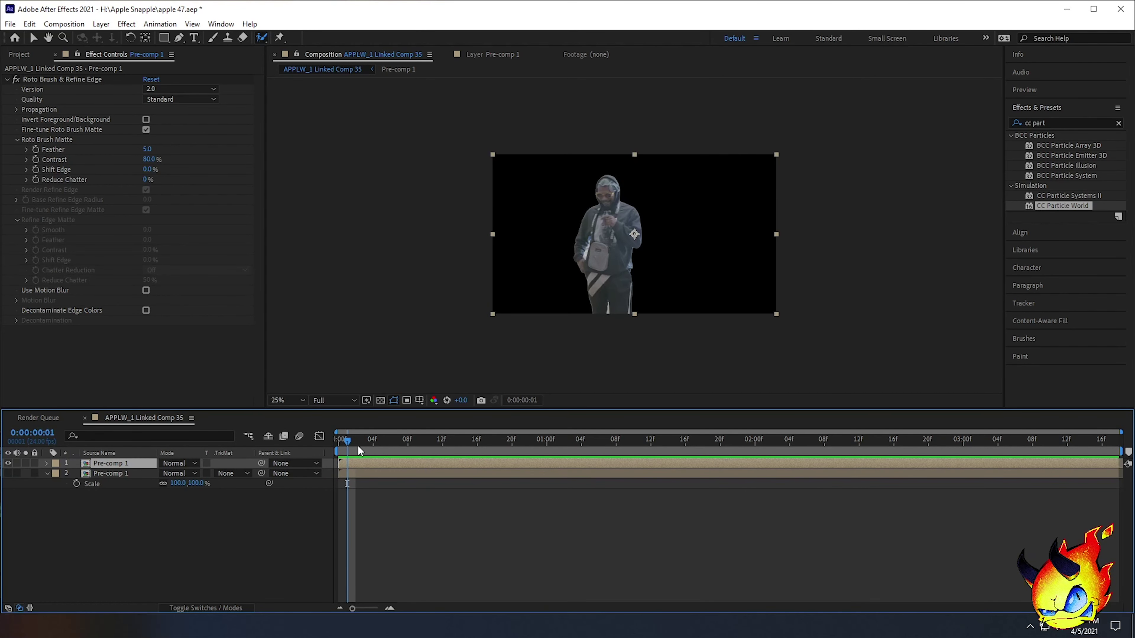
pyautogui.press('pageup')
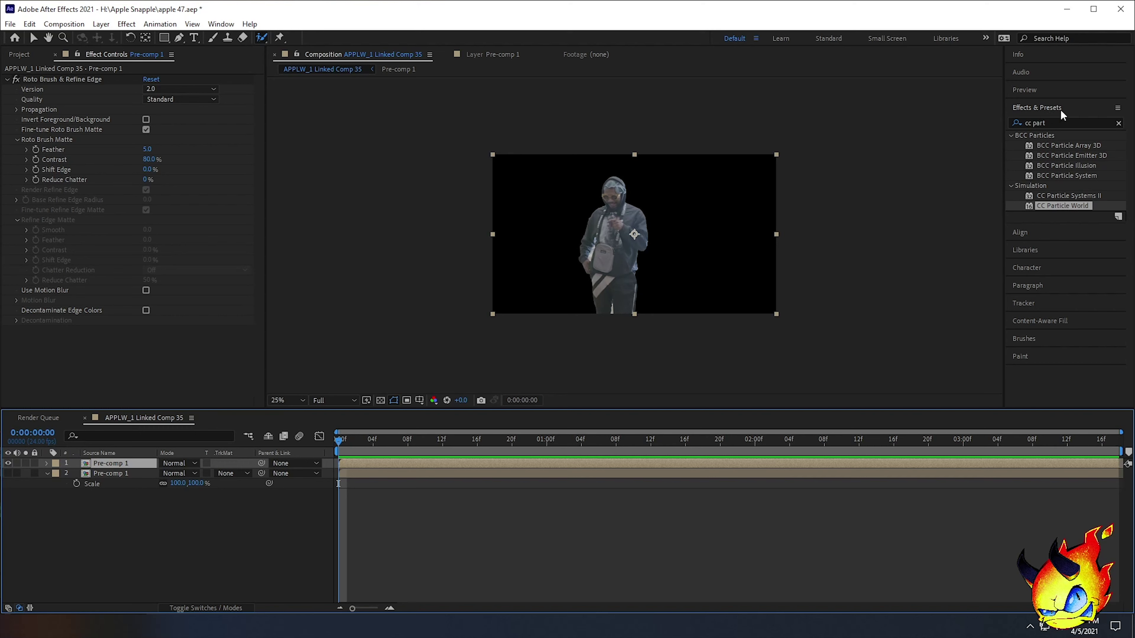
# Search the effects for "cc part" and apply CC Particle World to the upper Pre-comp 1 layer
pyautogui.click(1019, 123)
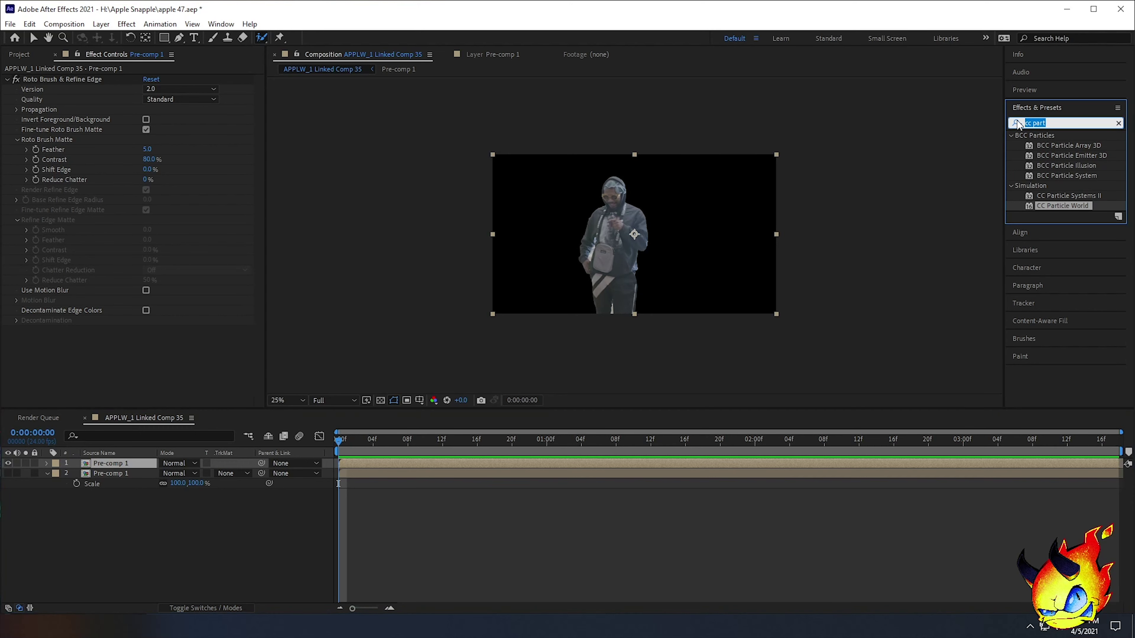
pyautogui.write('cc par')
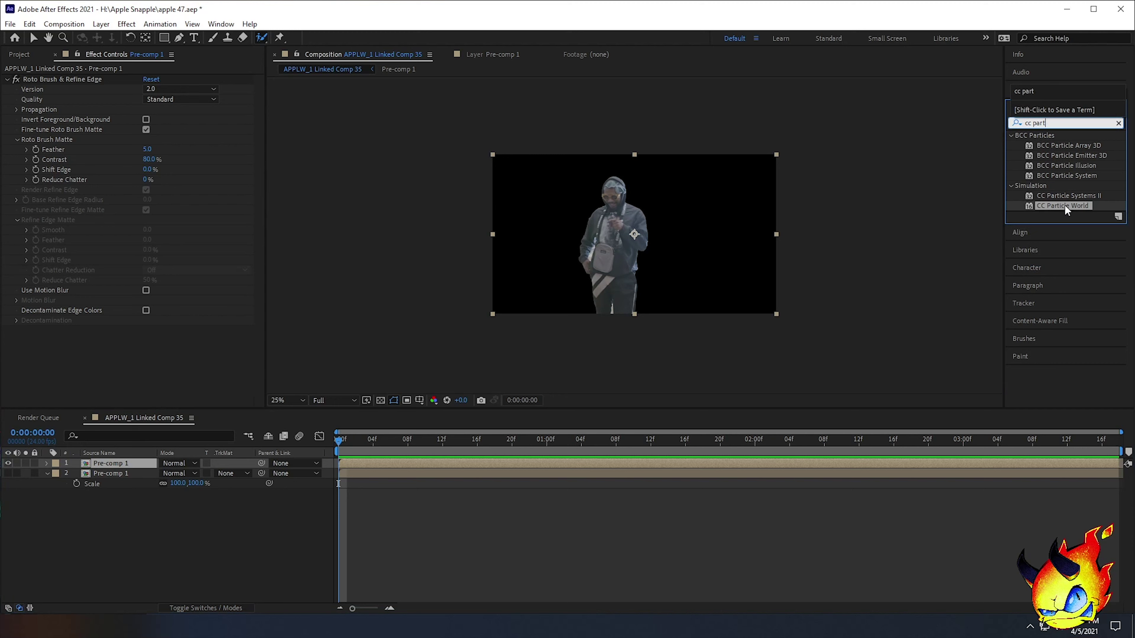
pyautogui.click(1050, 205)
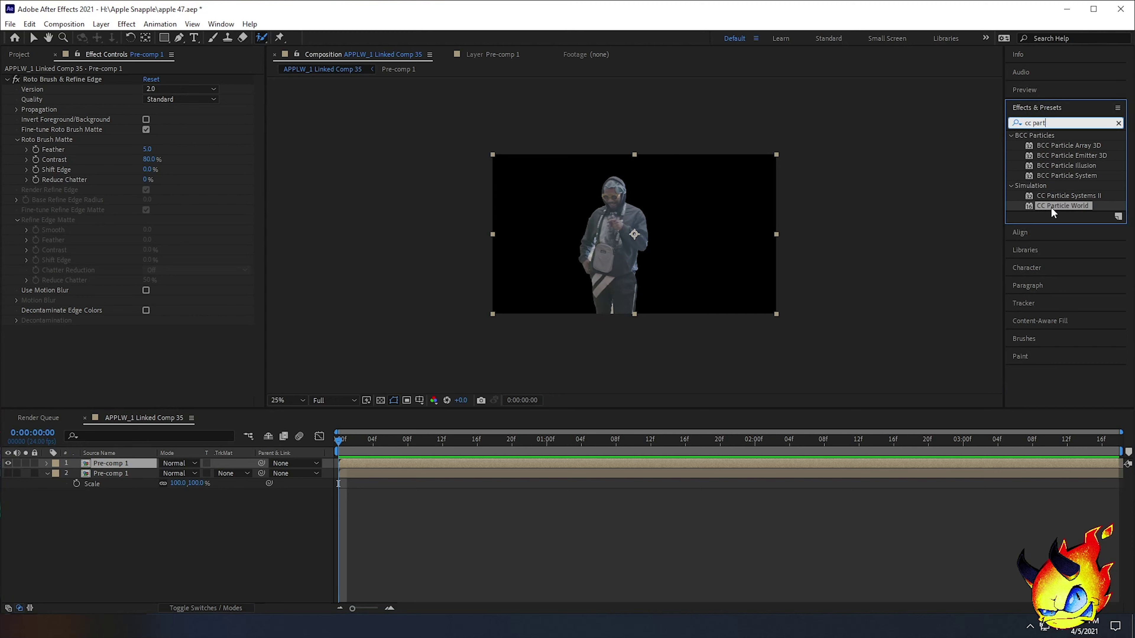
pyautogui.moveTo(1051, 208); pyautogui.dragTo(429, 468)
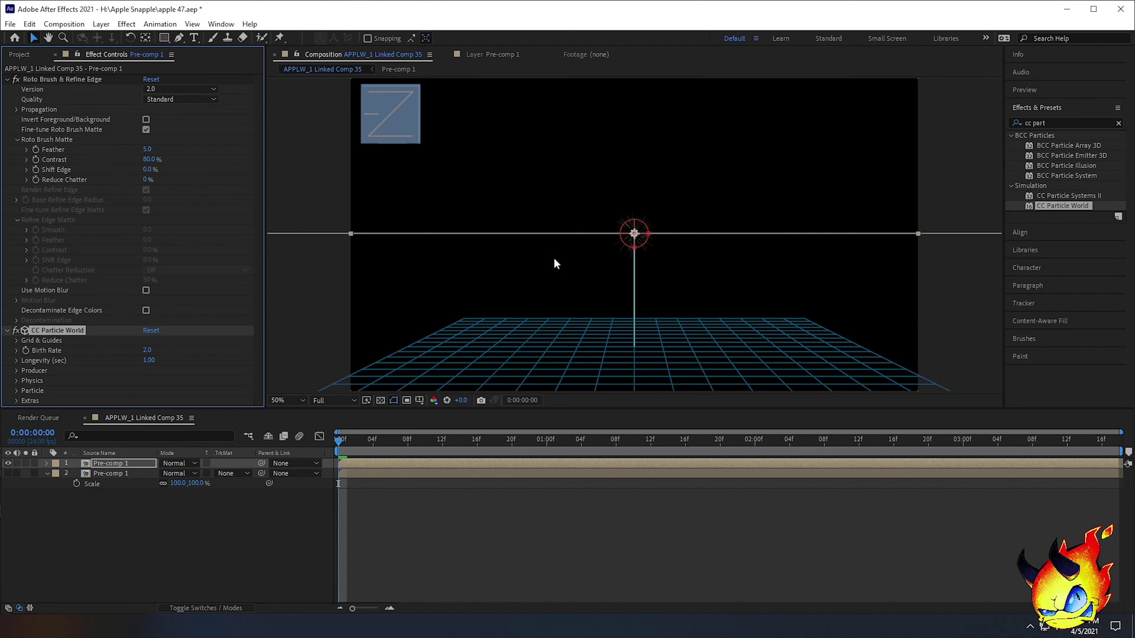
# Turn off Position, Radius, Motion Path, Grid, Horizon and Axis Box in CC Particle World's grid and guide settings
pyautogui.moveTo(569, 320); pyautogui.dragTo(544, 286)
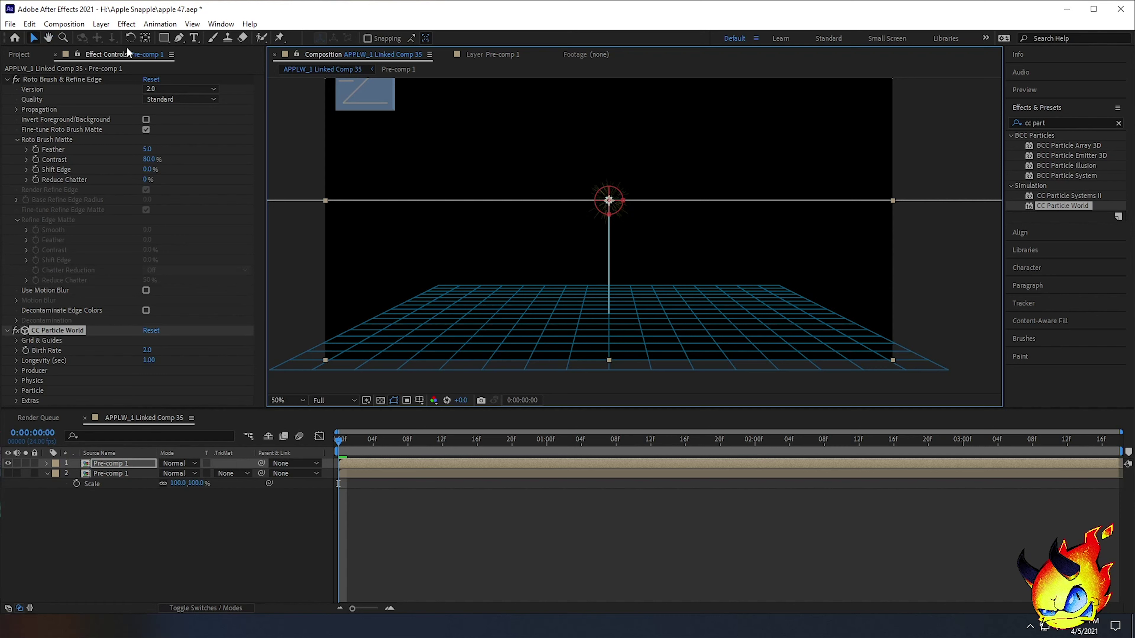
pyautogui.click(16, 340)
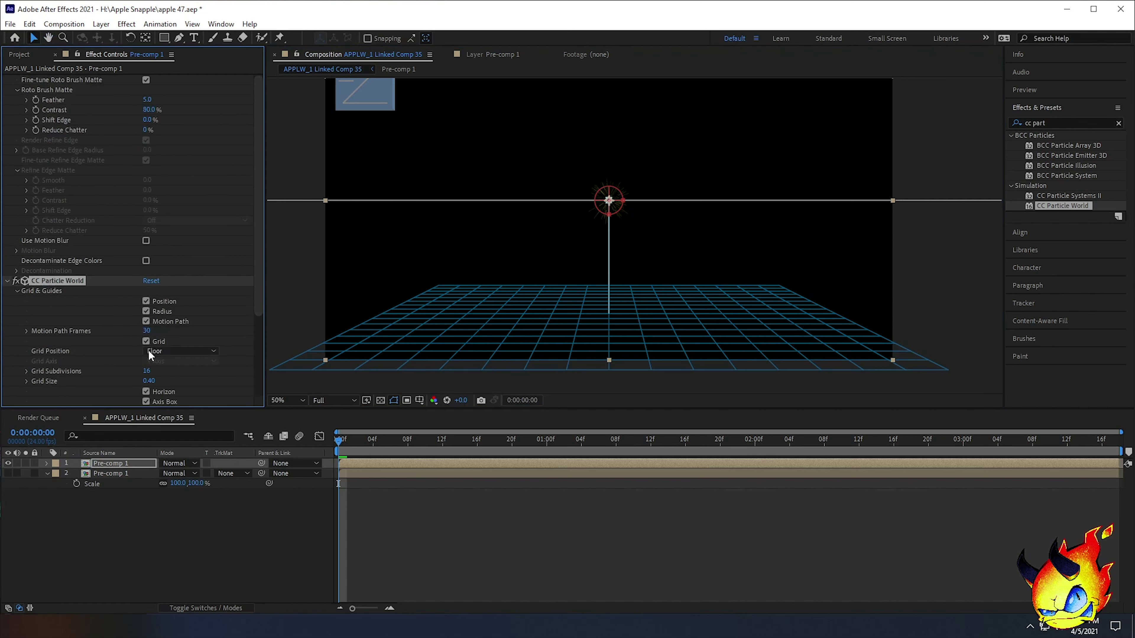
pyautogui.scroll(-3, 134, 328)
pyautogui.scroll(-1, 135, 277)
pyautogui.click(146, 241)
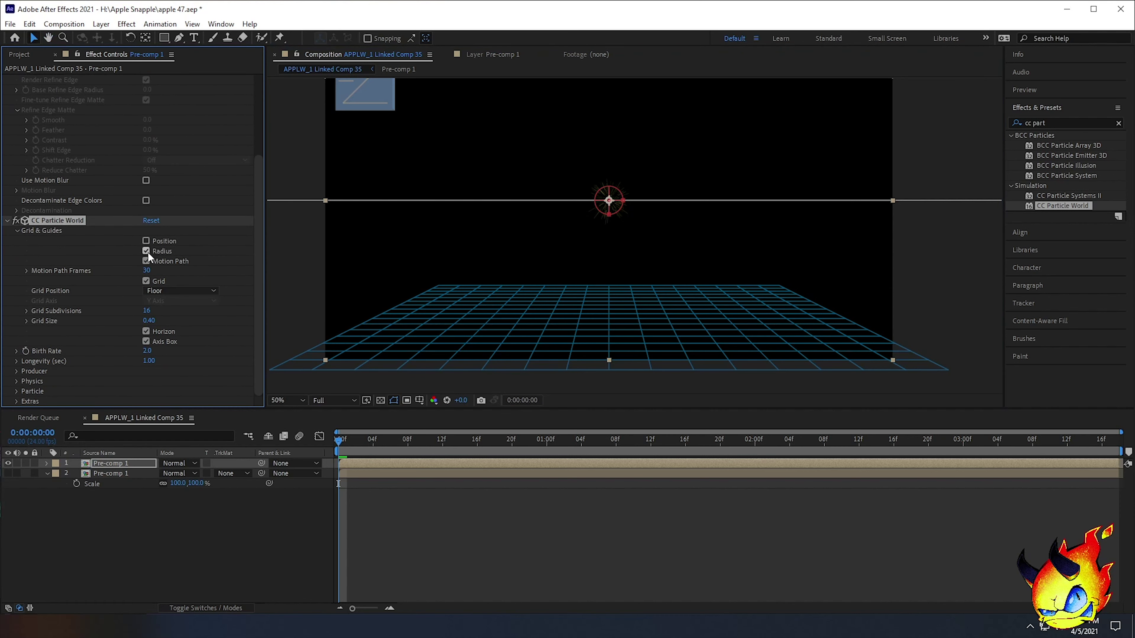
pyautogui.click(147, 251)
pyautogui.click(143, 261)
pyautogui.click(146, 280)
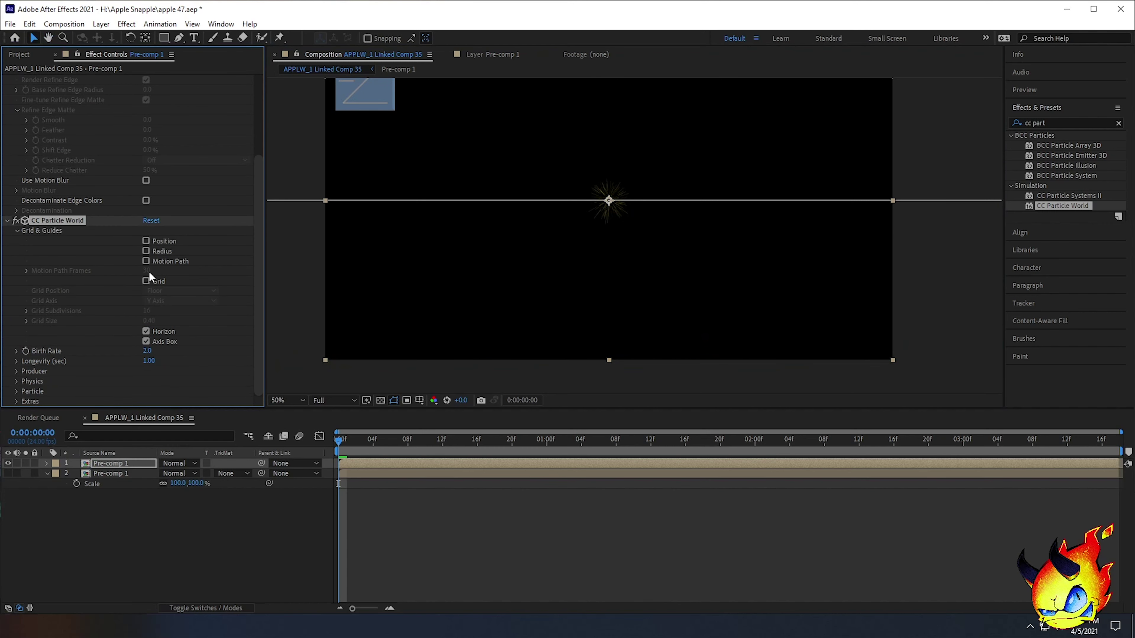
pyautogui.click(146, 332)
pyautogui.click(146, 341)
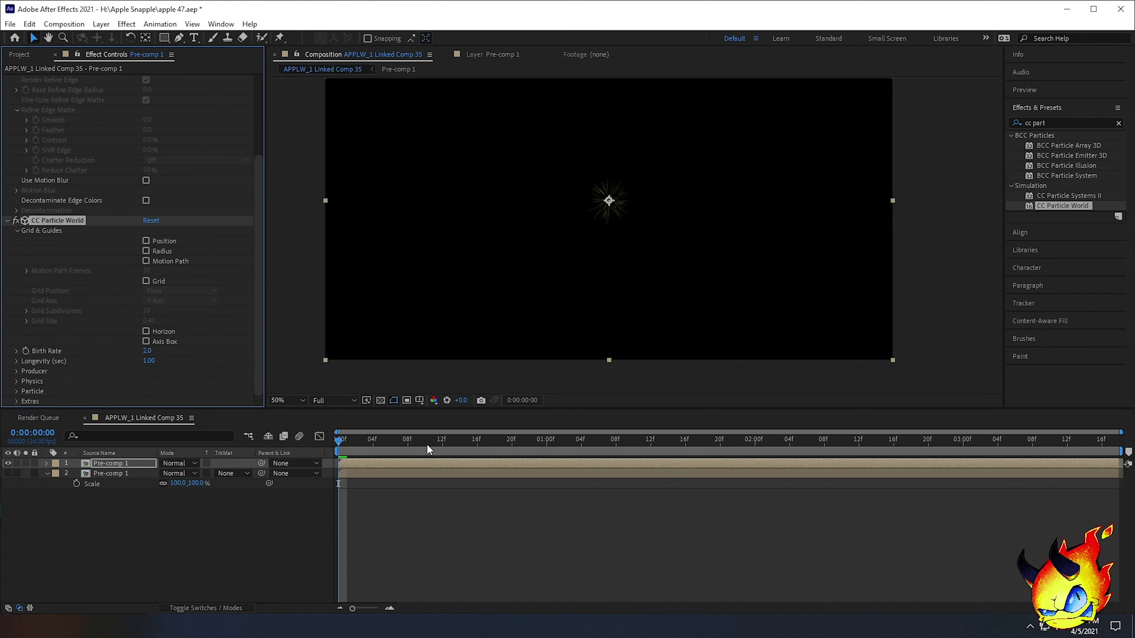
# Scrub the timeline to preview the particles and enable Composite With Original in CC Particle World's extra settings
pyautogui.moveTo(341, 440); pyautogui.dragTo(495, 437)
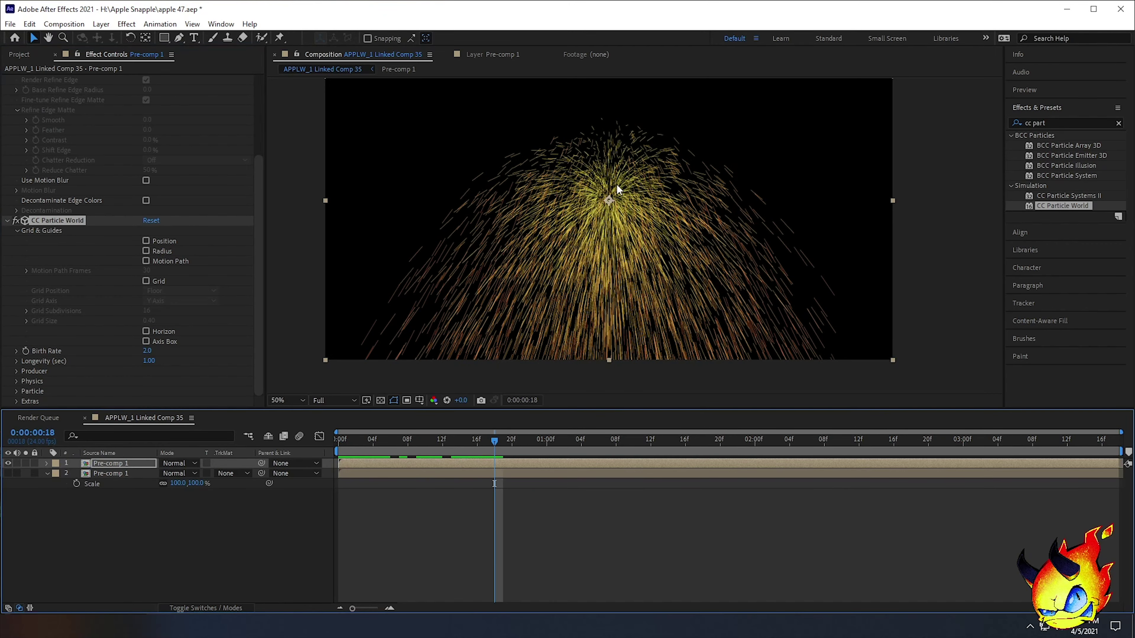
pyautogui.moveTo(348, 439); pyautogui.dragTo(660, 440)
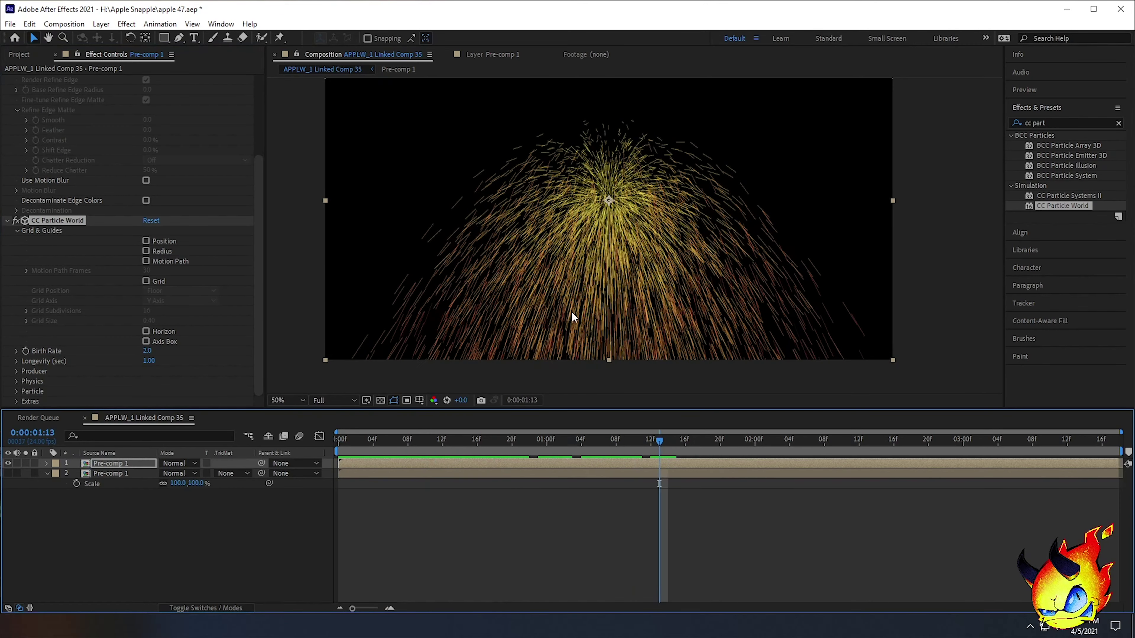
pyautogui.click(257, 322)
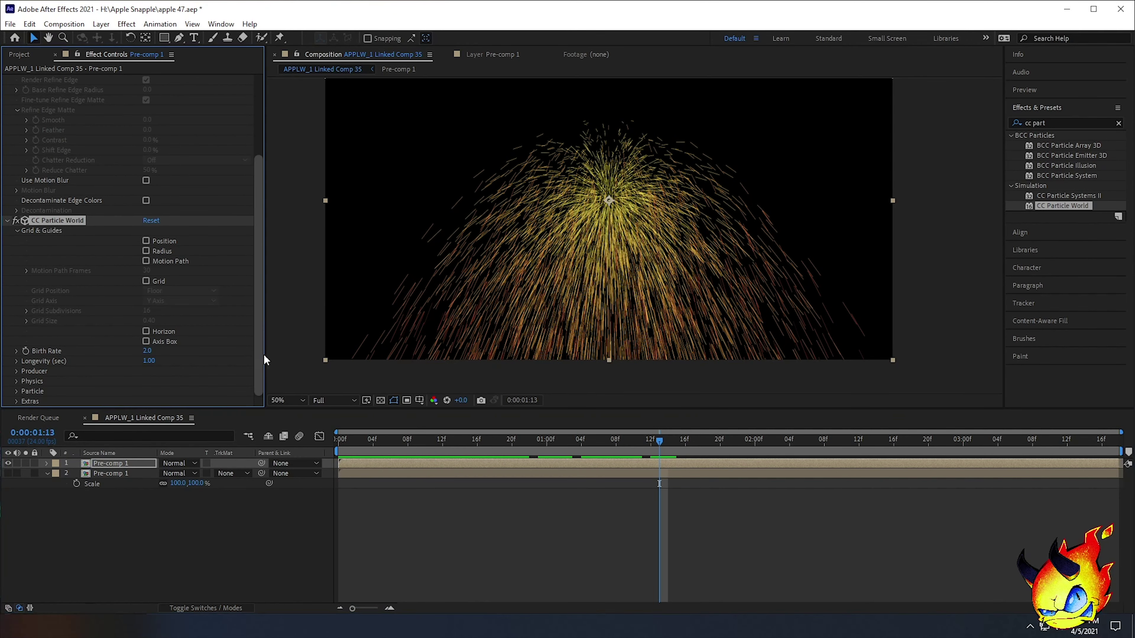
pyautogui.click(17, 231)
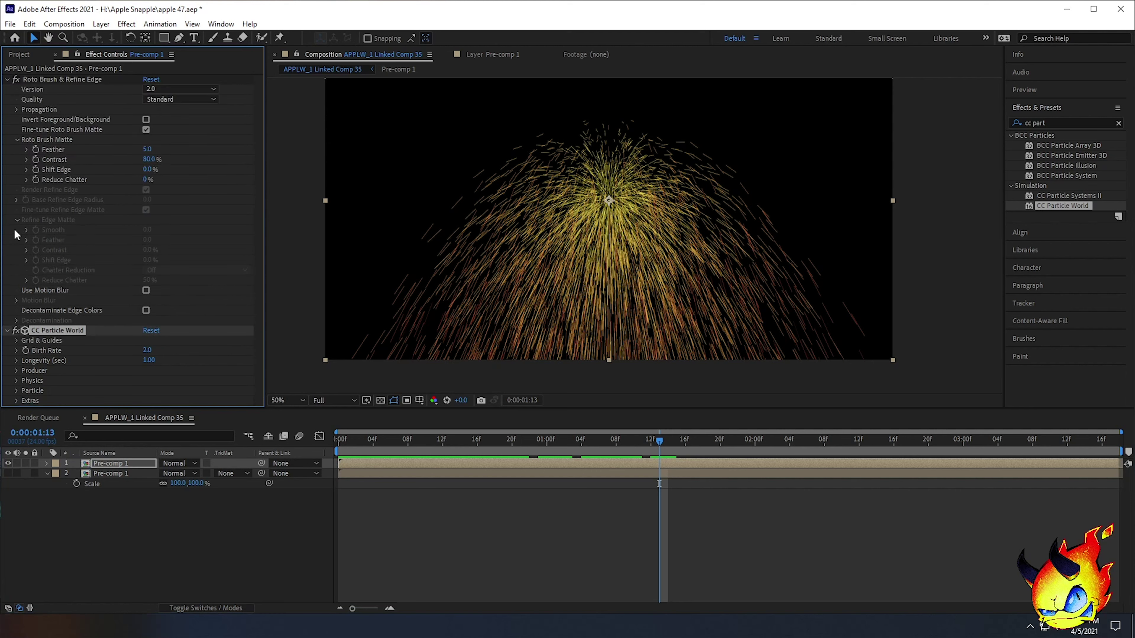
pyautogui.click(17, 401)
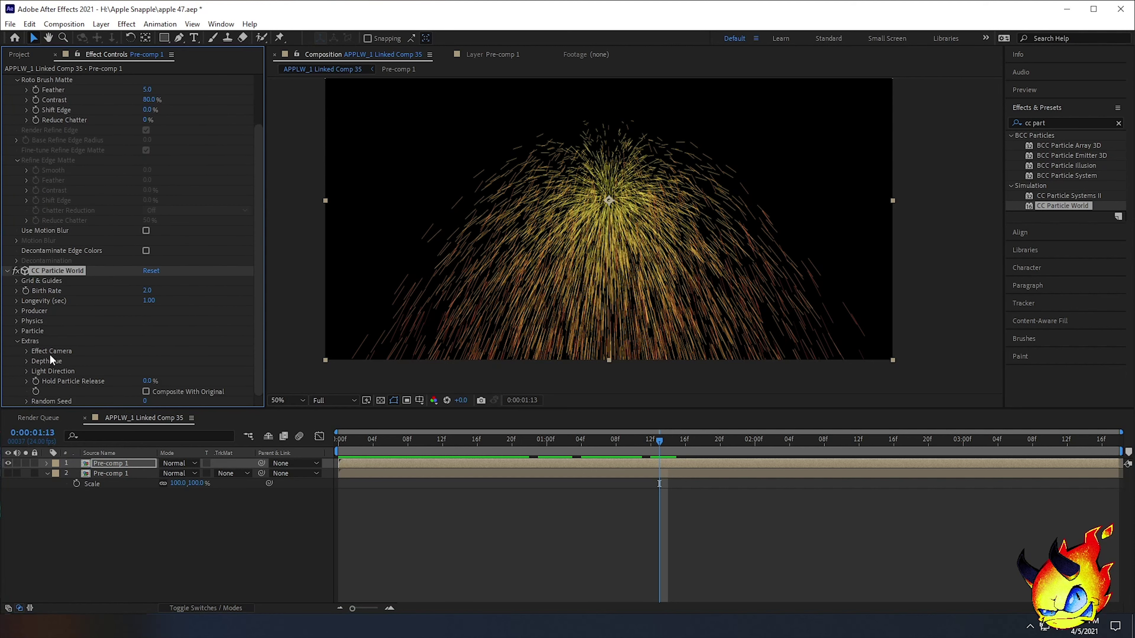
pyautogui.click(145, 391)
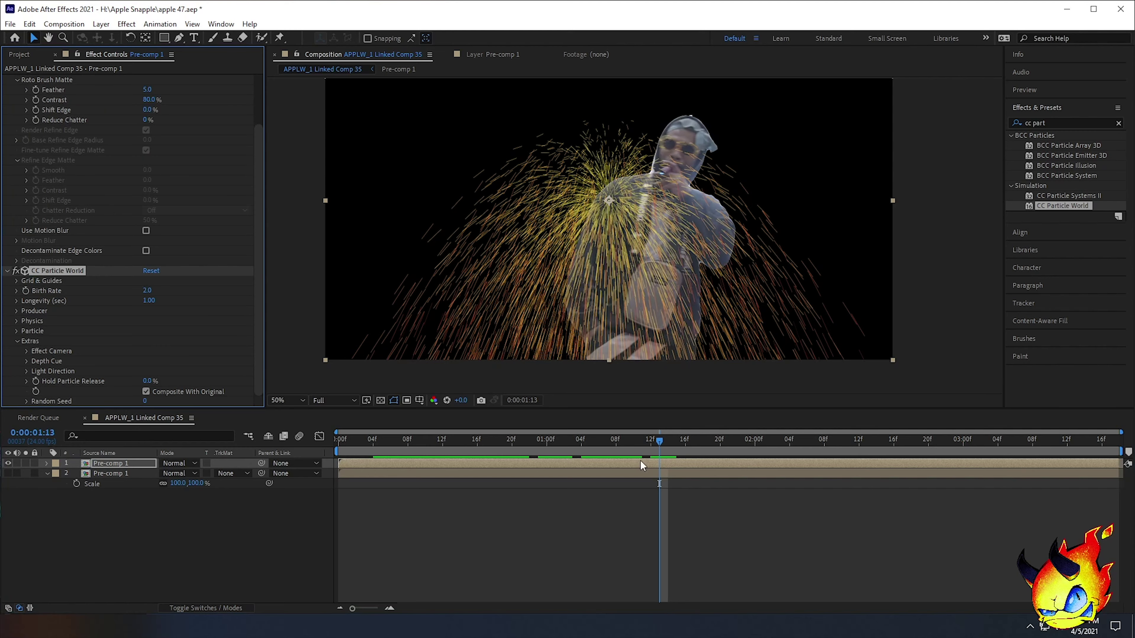
# Play and scrub through the composition to review the particles over the cutout subject
pyautogui.press('space')
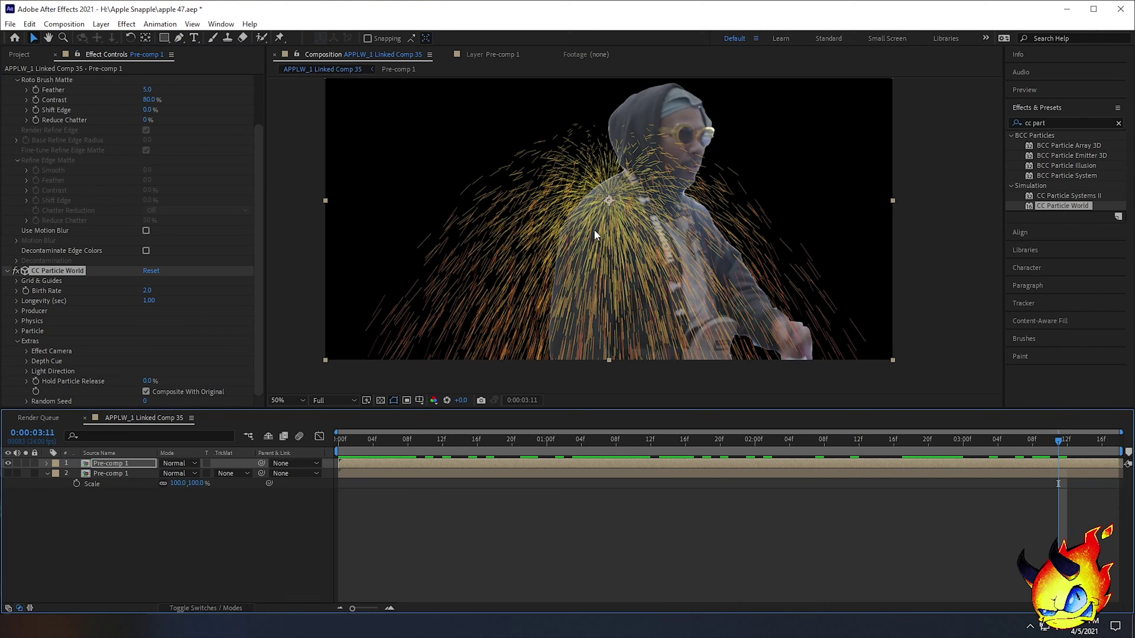
pyautogui.moveTo(417, 442); pyautogui.dragTo(720, 443)
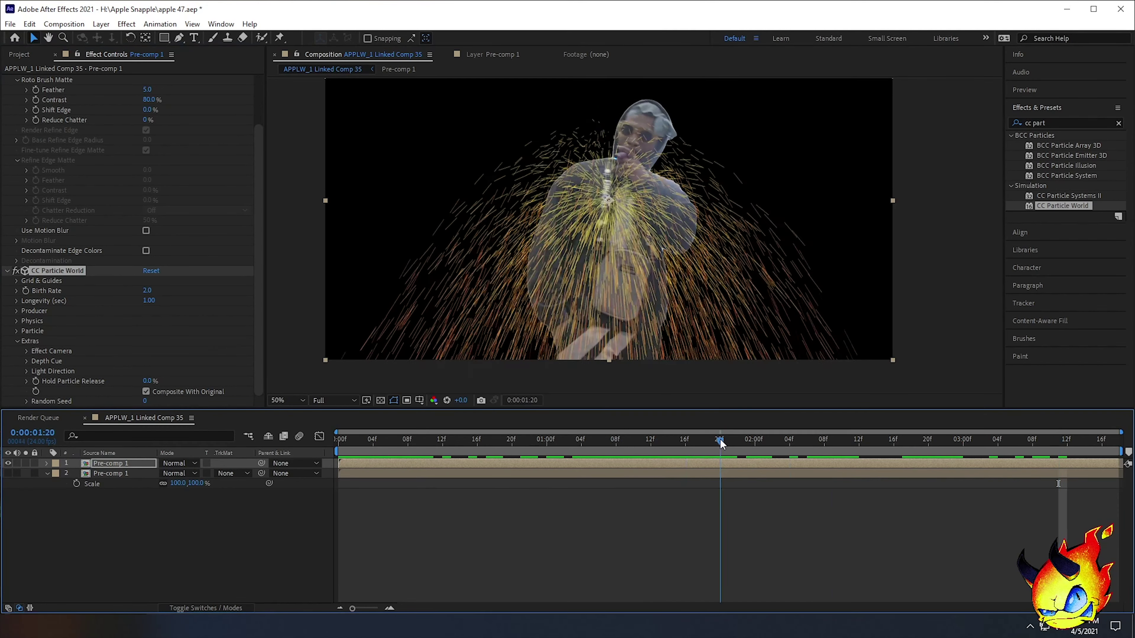
pyautogui.click(512, 442)
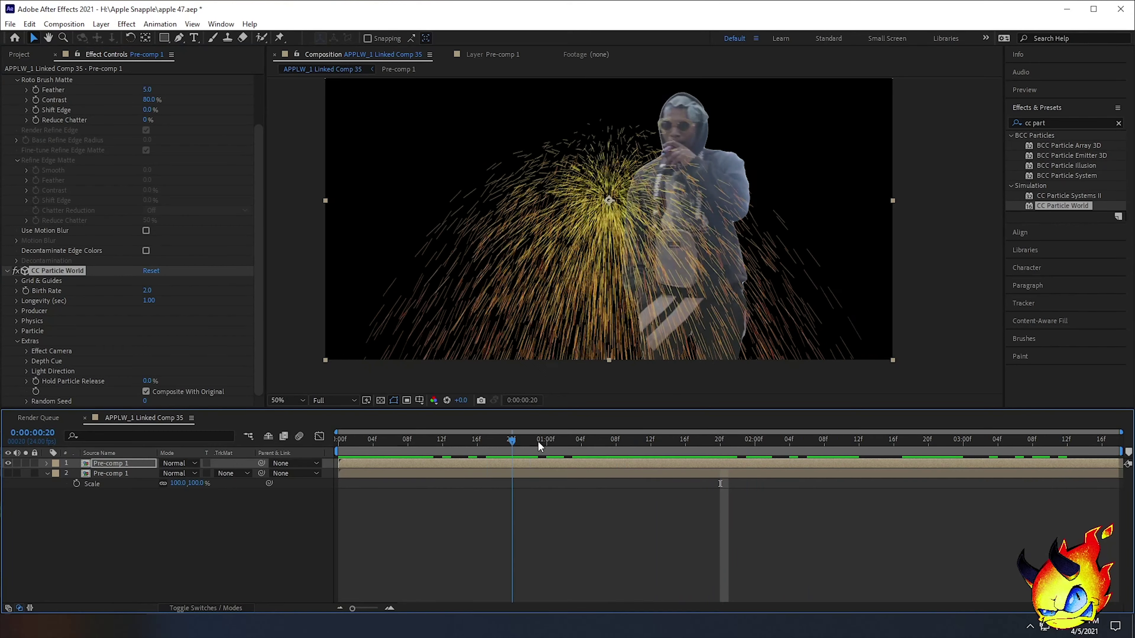
pyautogui.moveTo(537, 440)
pyautogui.mouseDown()
pyautogui.moveTo(362, 443)
pyautogui.moveTo(550, 442)
pyautogui.mouseUp()
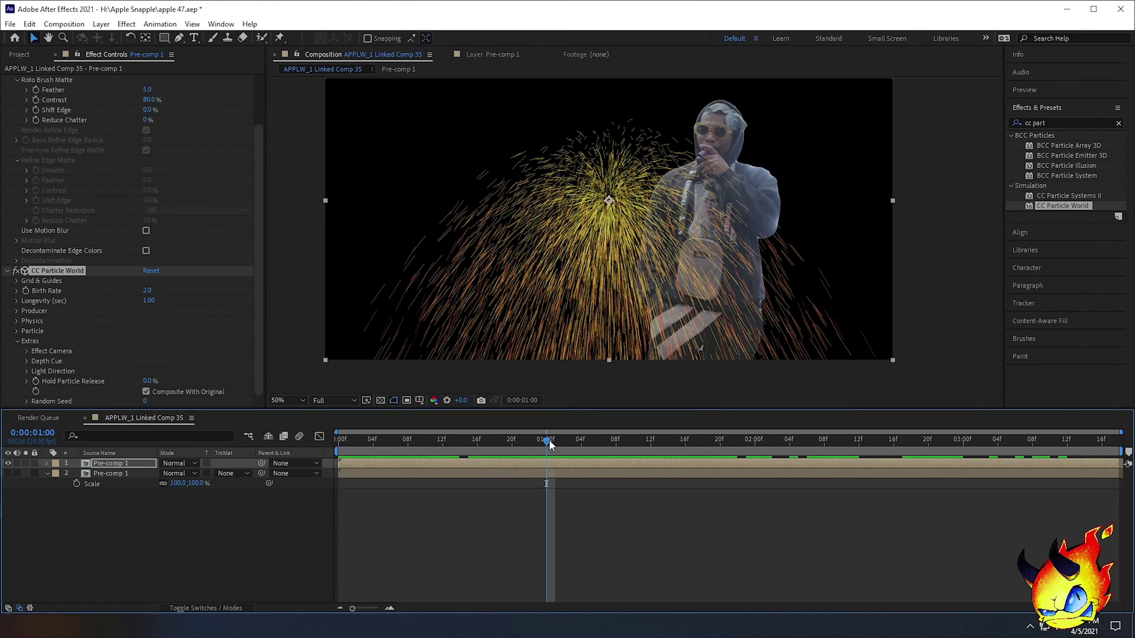
pyautogui.click(489, 447)
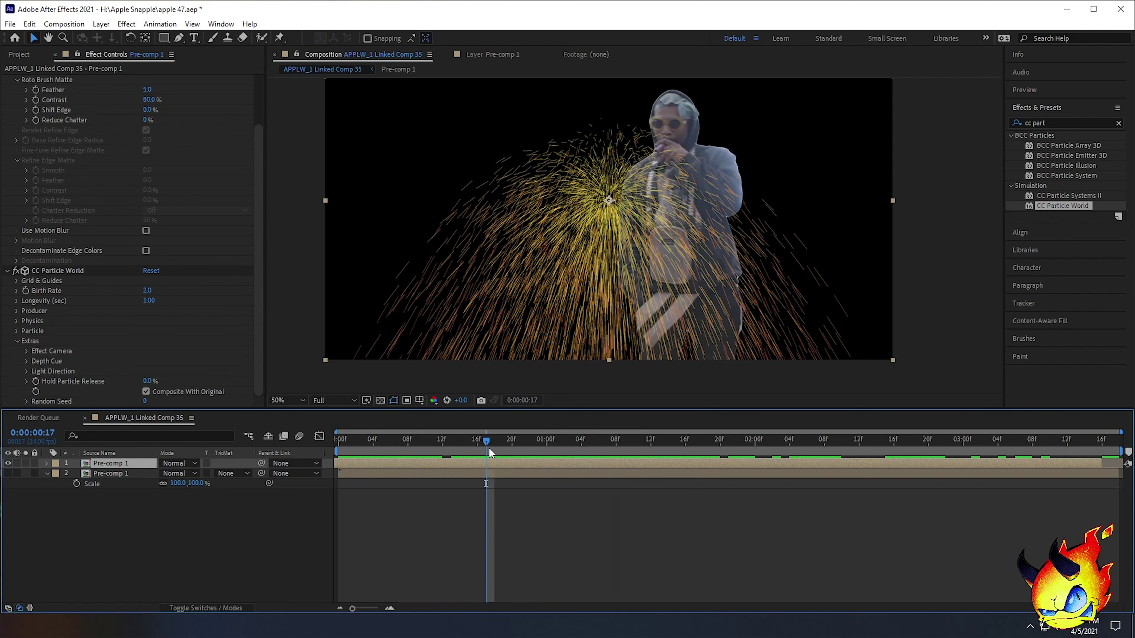
# Set the Gravity to 0 in CC Particle World's physics settings
pyautogui.click(15, 342)
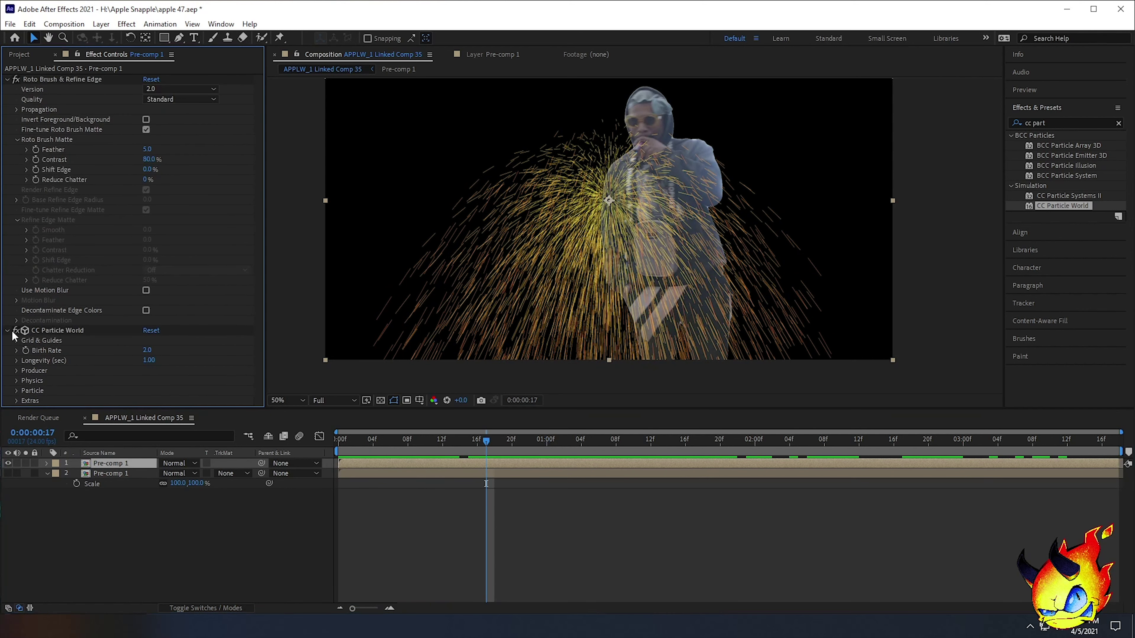
pyautogui.click(17, 381)
pyautogui.scroll(-5, 40, 377)
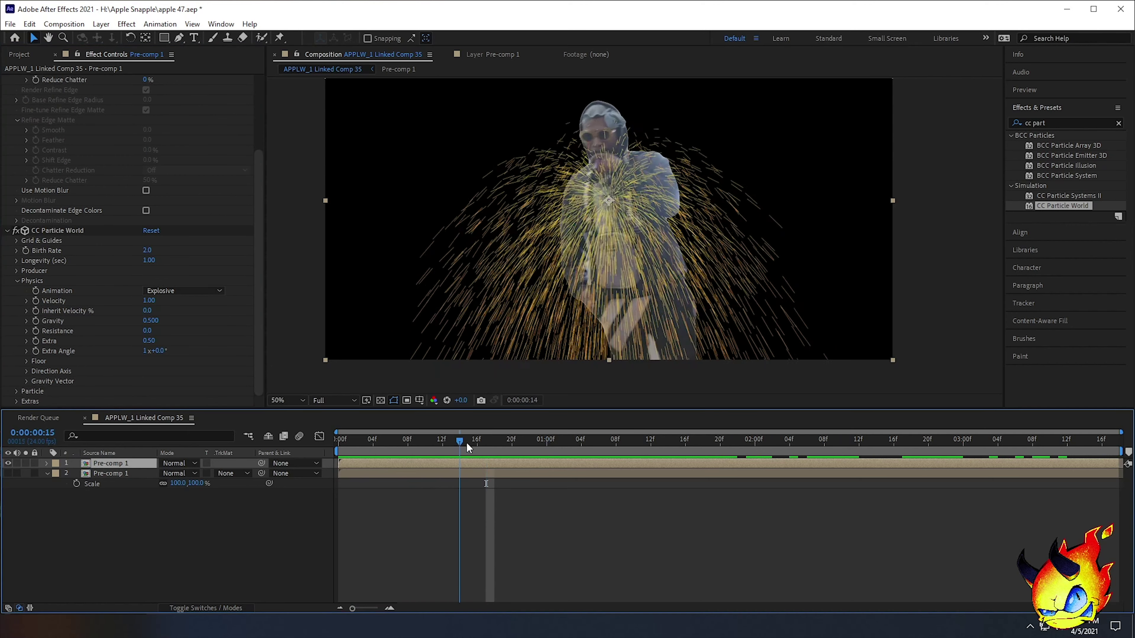
pyautogui.press('space')
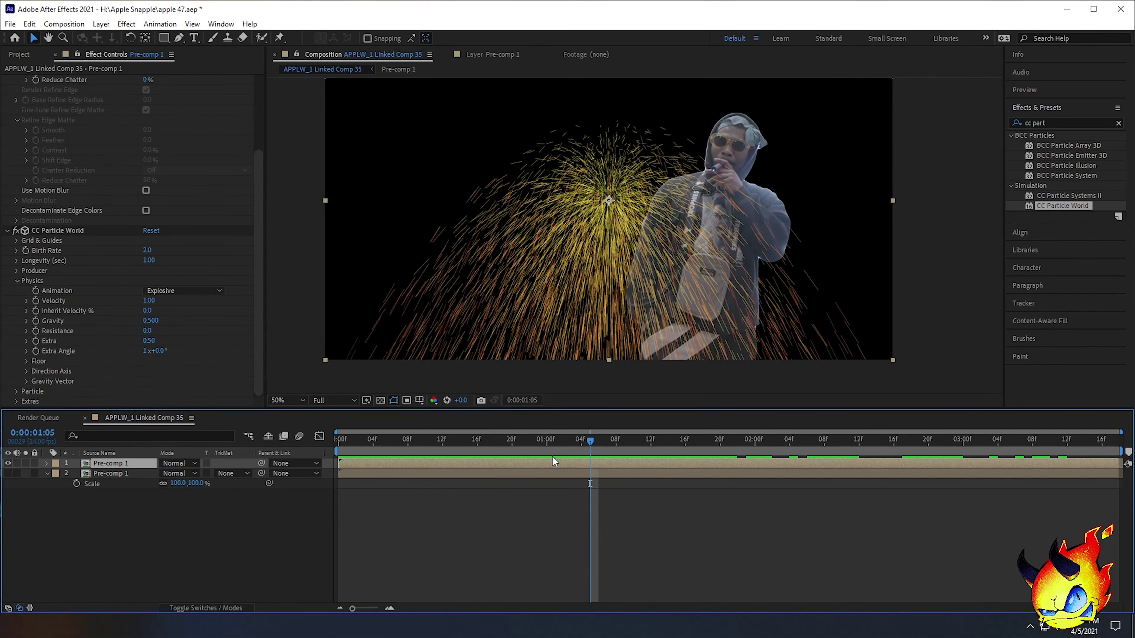
pyautogui.press('space')
pyautogui.press('space')
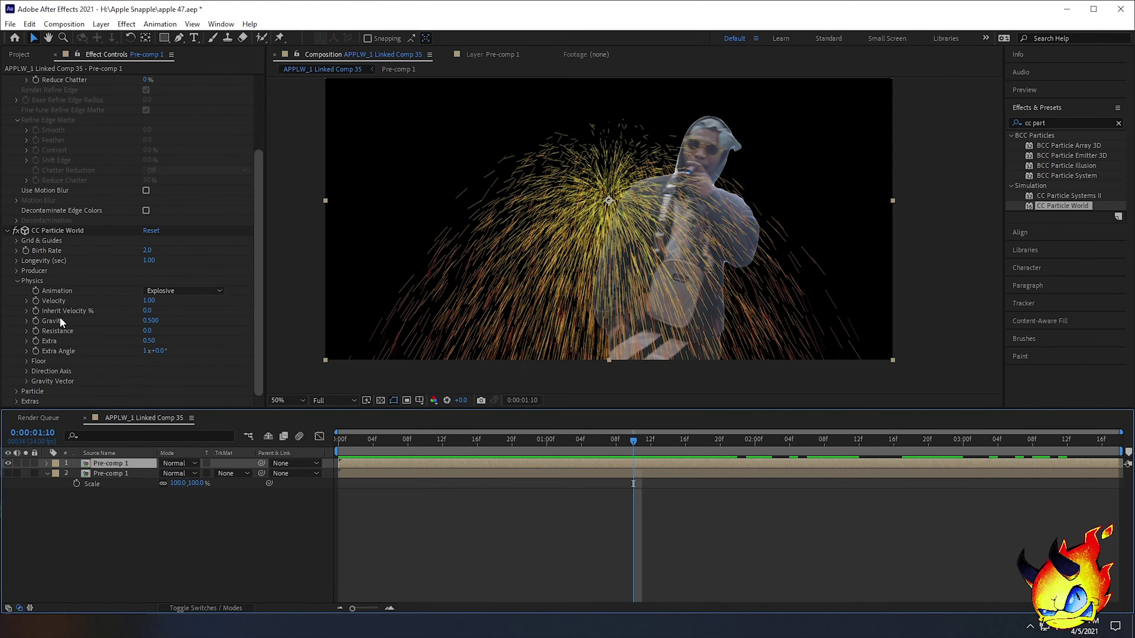
pyautogui.click(149, 321)
pyautogui.write('0')
pyautogui.press('Return')
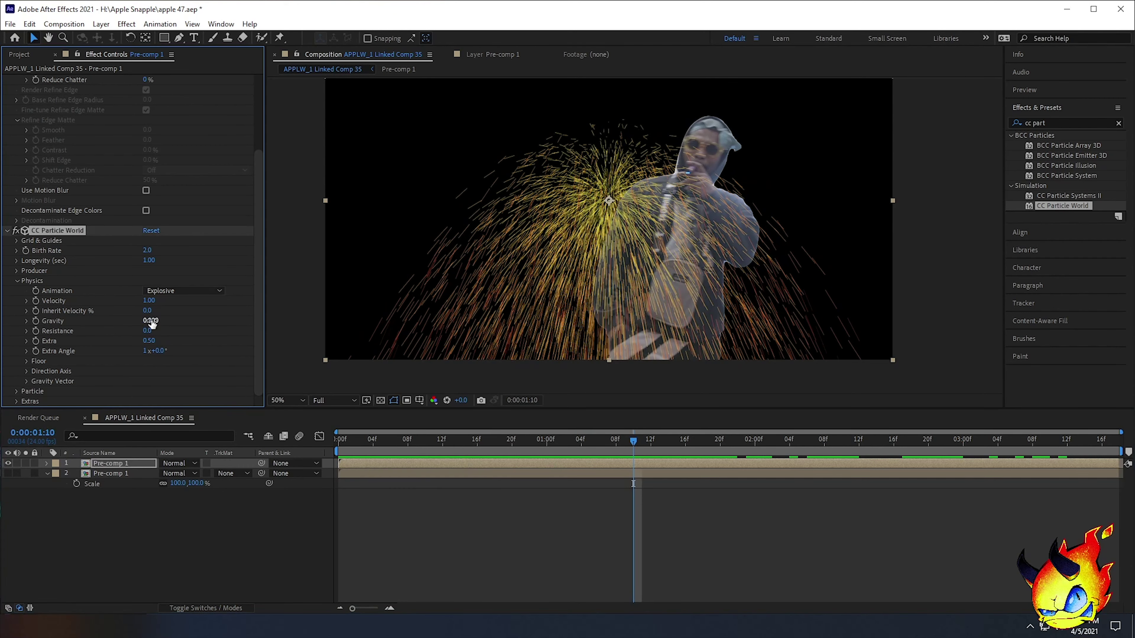
# Preview the particles along the timeline and try Twirl, Twirly and Vortex as CC Particle World's physics animation
pyautogui.moveTo(468, 440); pyautogui.dragTo(677, 448)
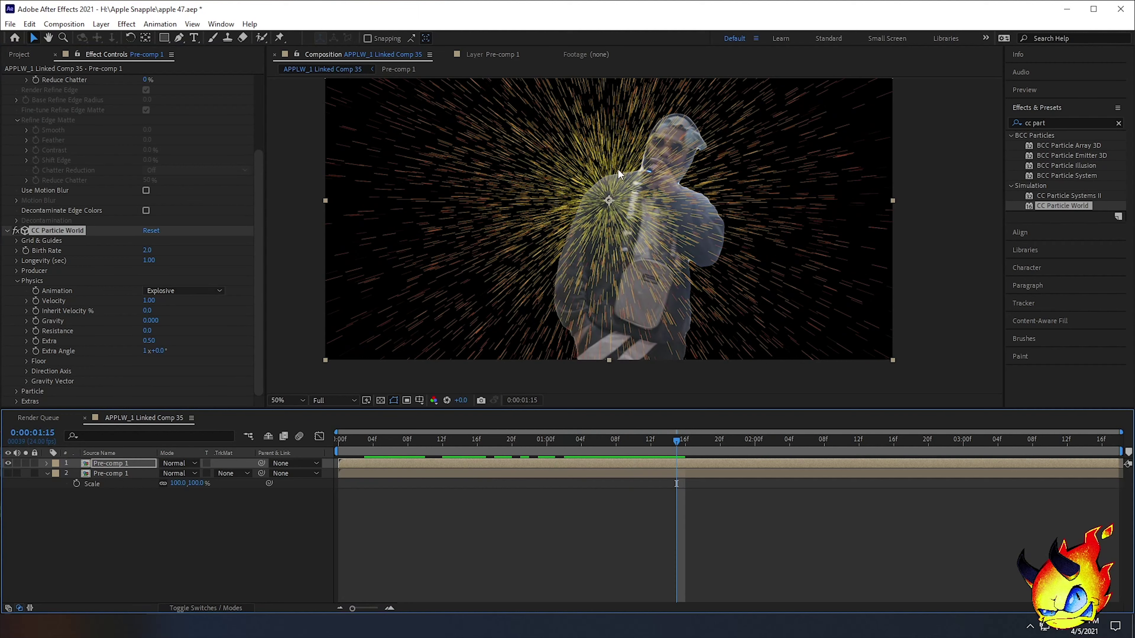
pyautogui.moveTo(544, 443); pyautogui.dragTo(600, 436)
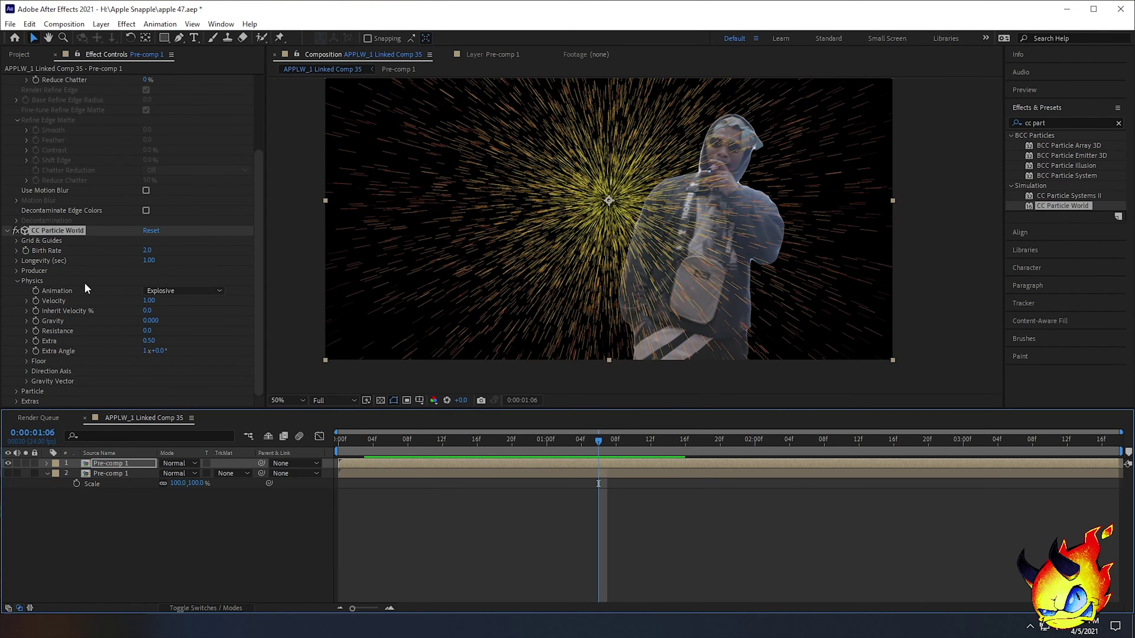
pyautogui.click(178, 291)
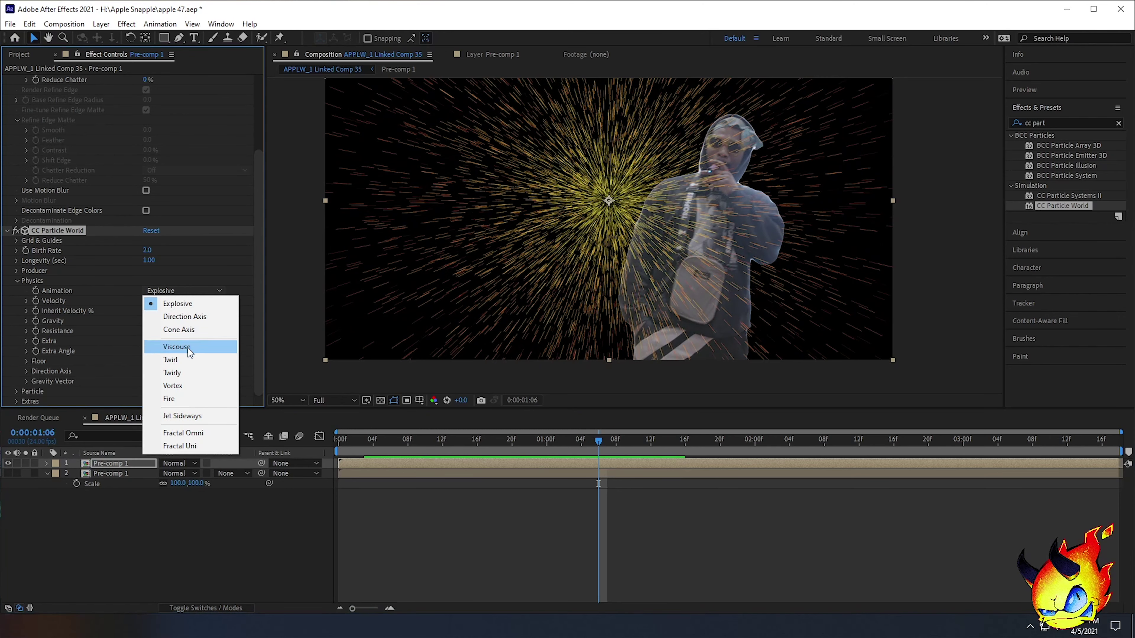
pyautogui.click(188, 359)
pyautogui.click(179, 290)
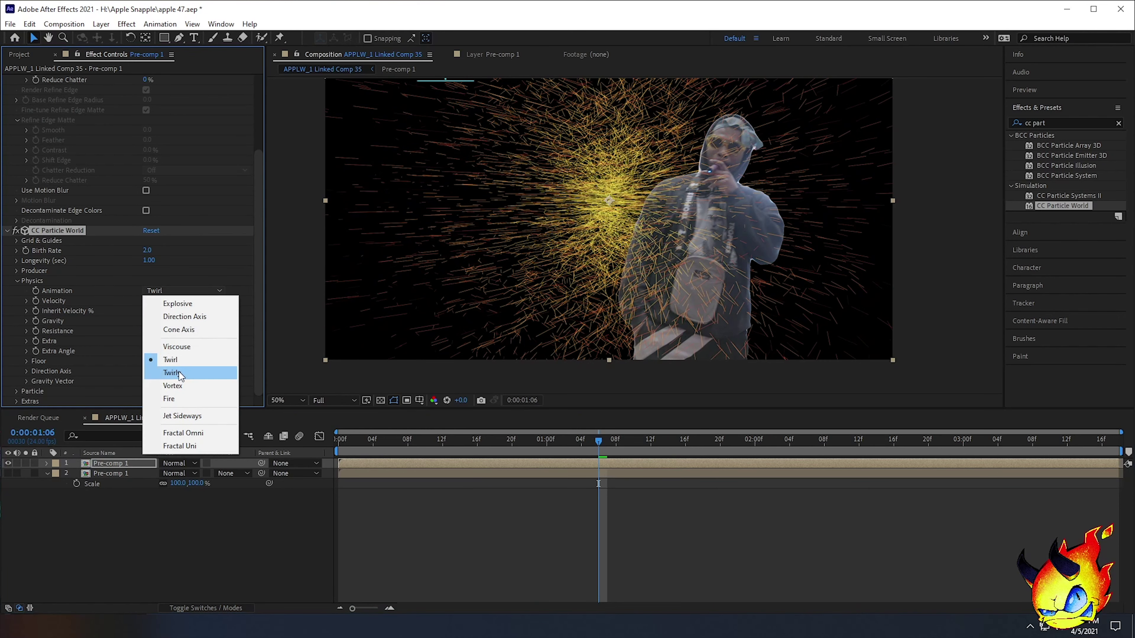
pyautogui.click(177, 376)
pyautogui.click(172, 291)
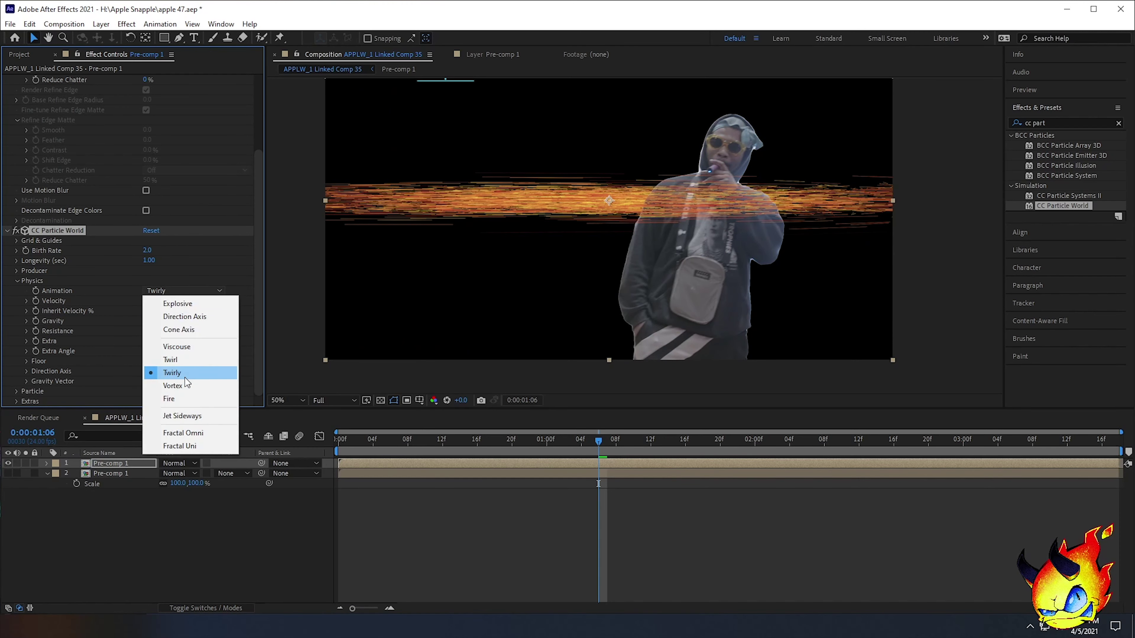
pyautogui.click(179, 388)
# Compare the Twirl, Twirly and Vortex animations again and scrub the timeline with Twirl applied
pyautogui.click(171, 291)
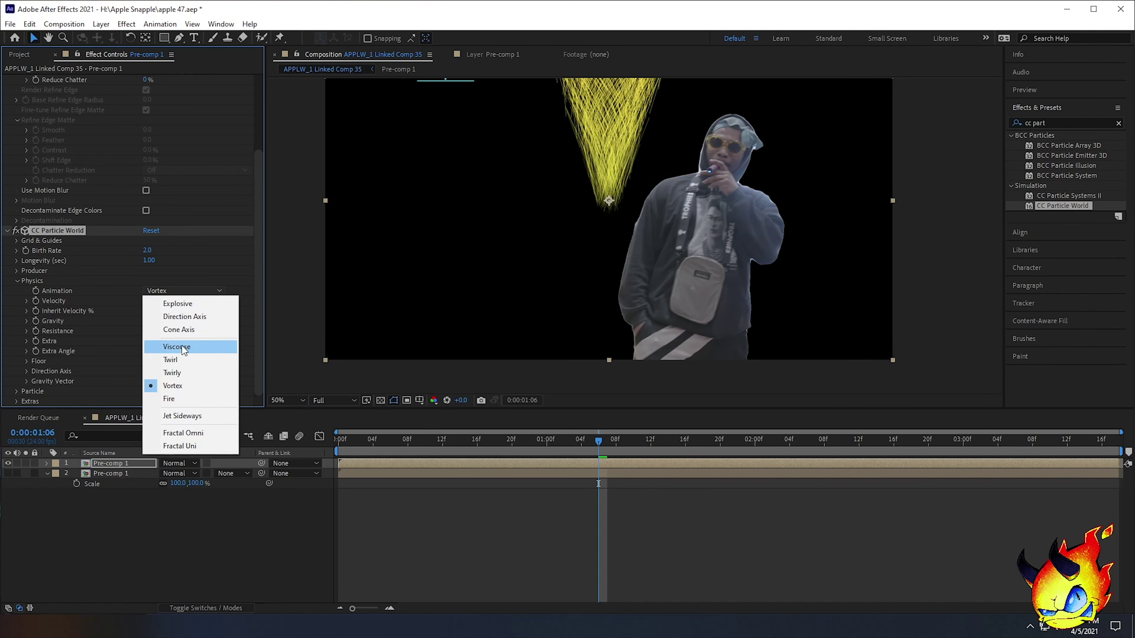
pyautogui.click(179, 359)
pyautogui.click(181, 292)
pyautogui.click(174, 348)
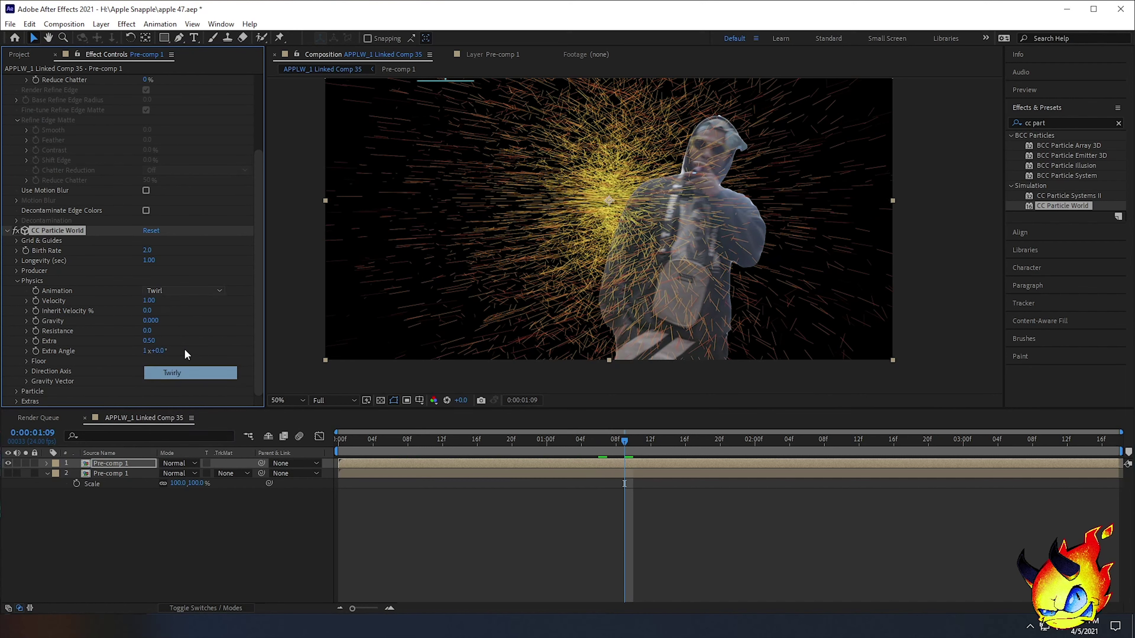
pyautogui.click(175, 291)
pyautogui.click(179, 385)
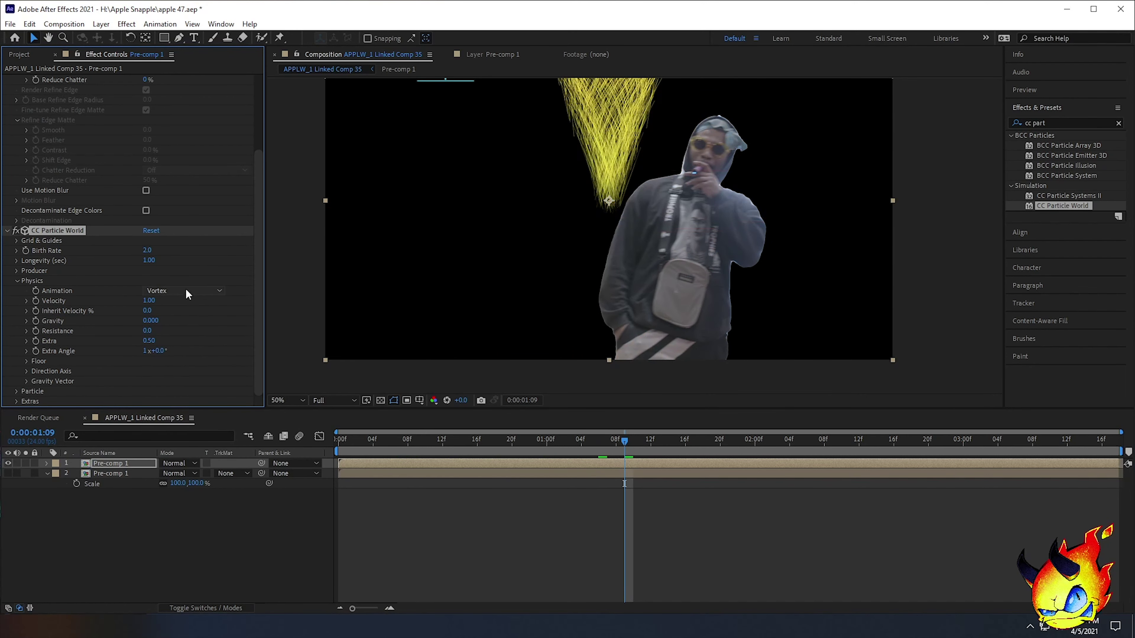
pyautogui.click(174, 290)
pyautogui.click(179, 360)
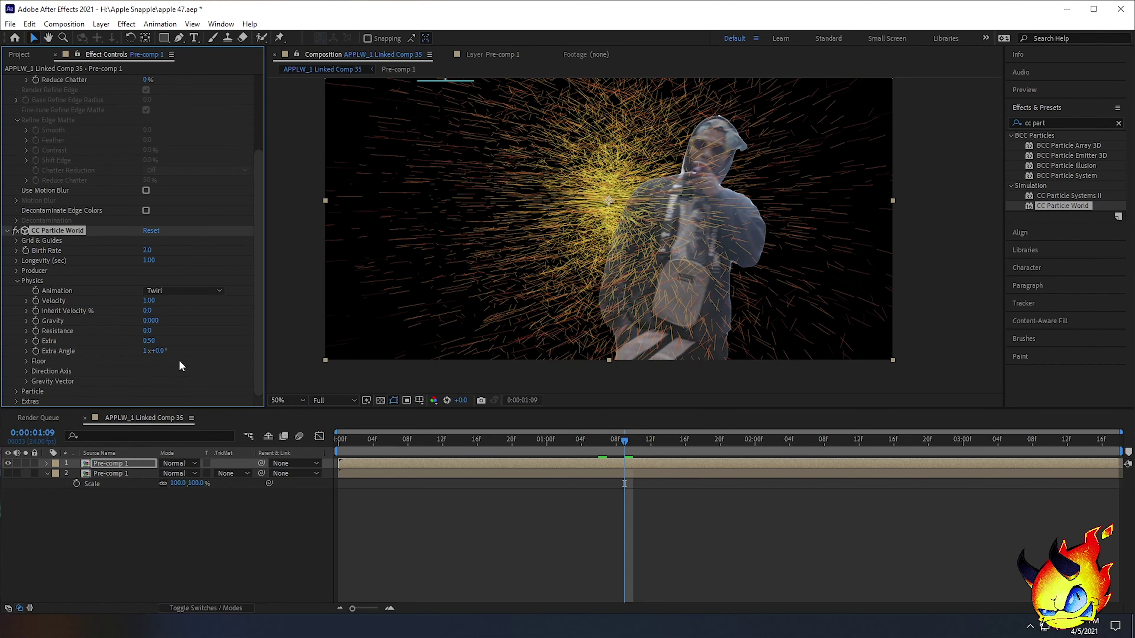
pyautogui.moveTo(424, 439); pyautogui.dragTo(676, 422)
# Set CC Particle World's physics animation to Twirly and scrub the timeline to preview it
pyautogui.click(188, 291)
pyautogui.click(177, 373)
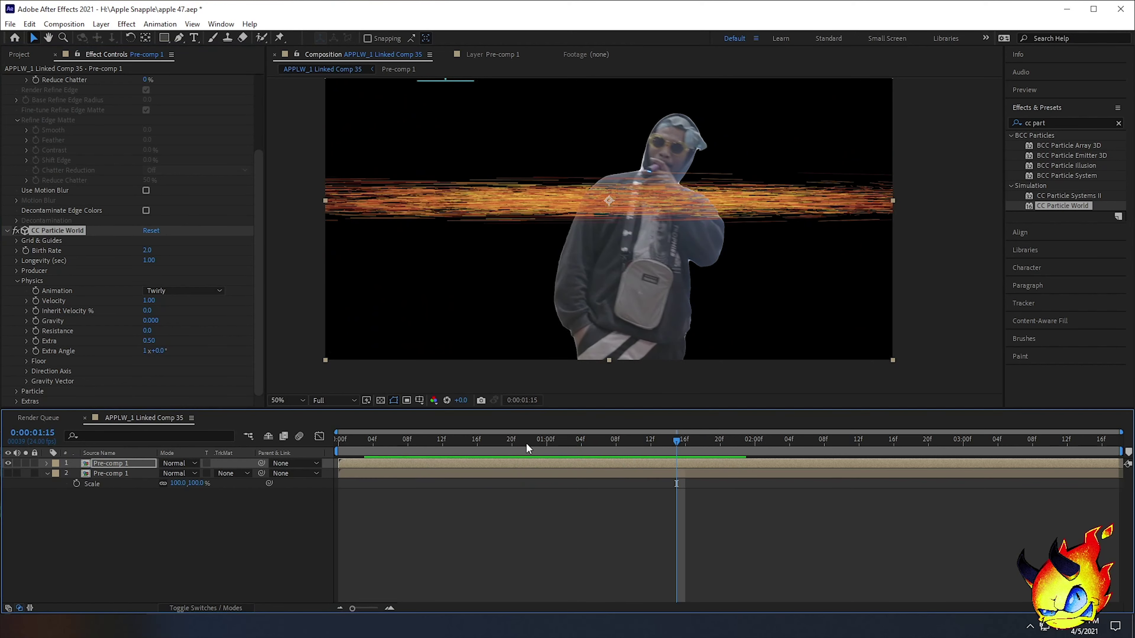
pyautogui.moveTo(530, 443); pyautogui.dragTo(639, 422)
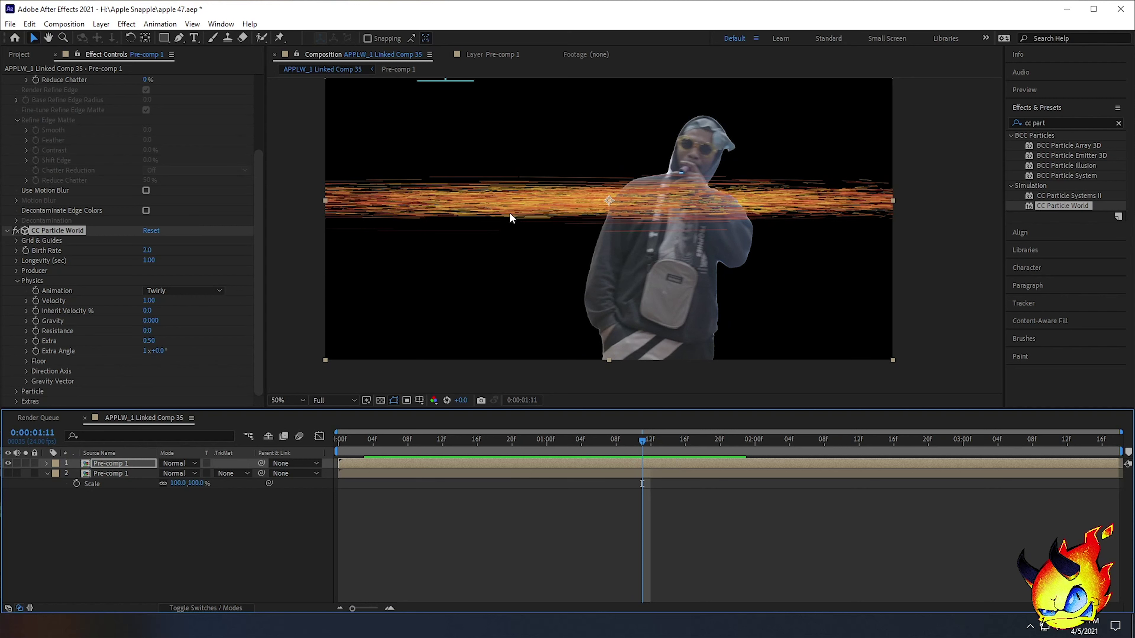
# Set the particle producer's Radius Y to 0.470 and preview the wider vertical spread along the timeline
pyautogui.click(17, 271)
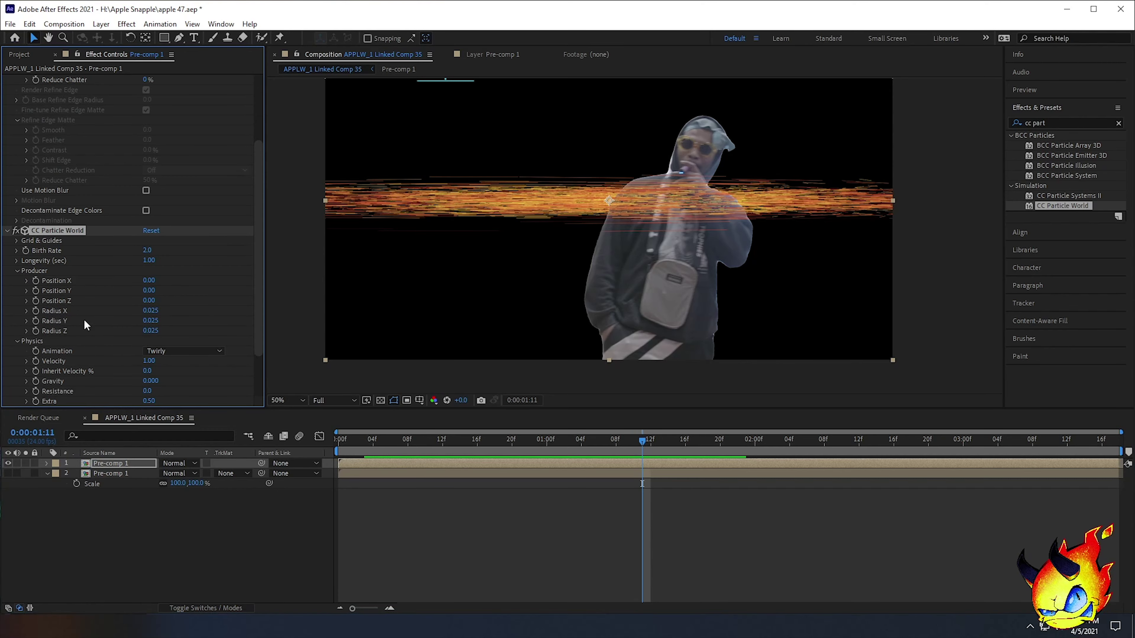
pyautogui.moveTo(151, 321); pyautogui.dragTo(181, 324)
pyautogui.moveTo(496, 441); pyautogui.dragTo(558, 401)
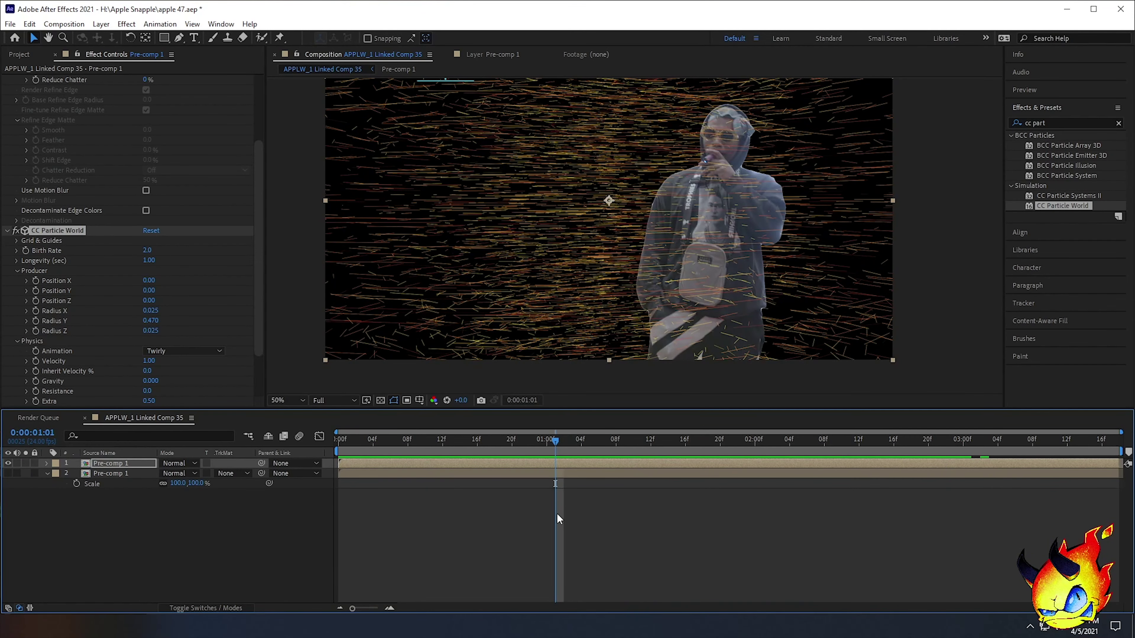
pyautogui.moveTo(554, 442)
pyautogui.mouseDown()
pyautogui.moveTo(346, 441)
pyautogui.moveTo(565, 441)
pyautogui.mouseUp()
pyautogui.press('space')
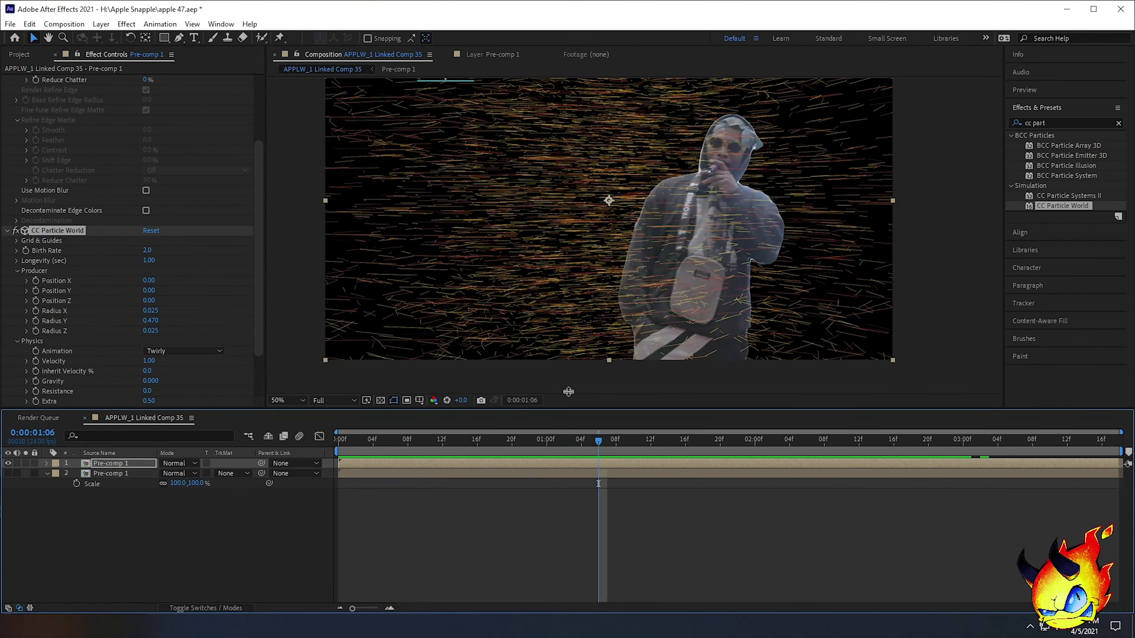
# Set CC Particle World's Birth Rate to 0.5 and play back the thinned-out particles
pyautogui.click(146, 251)
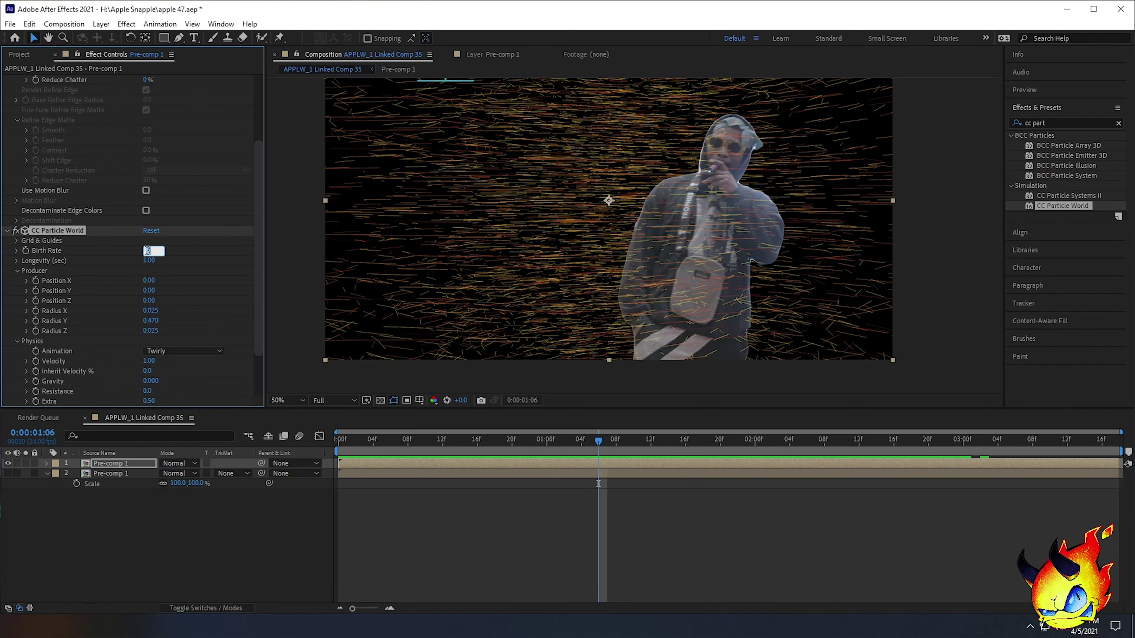
pyautogui.write('0.5')
pyautogui.press('Return')
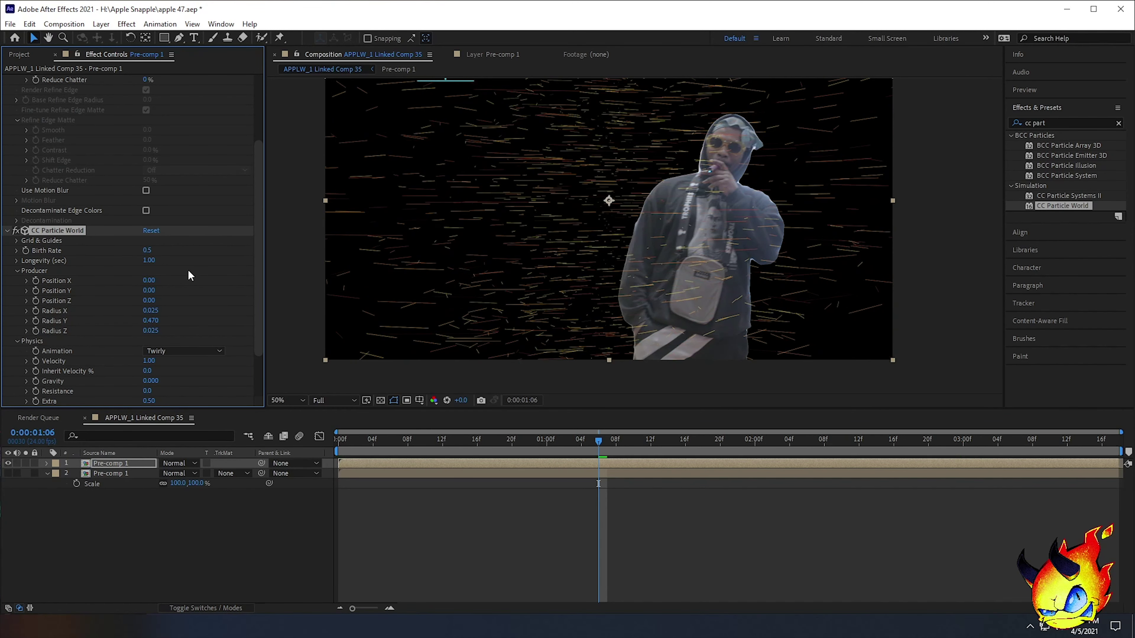
pyautogui.moveTo(467, 438); pyautogui.dragTo(573, 442)
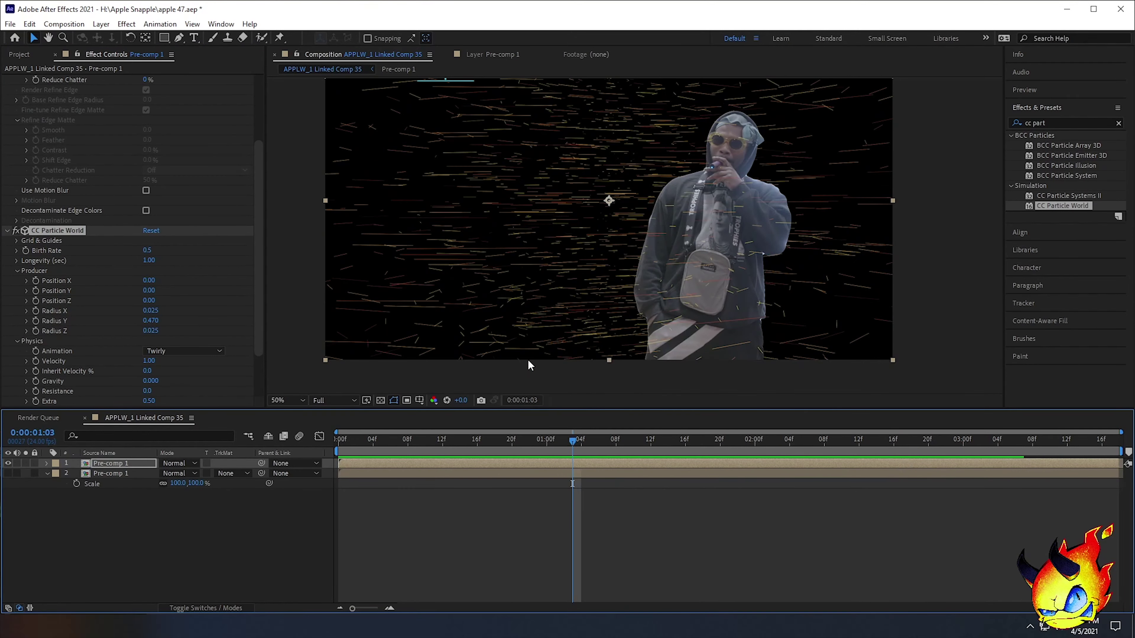
pyautogui.press('space')
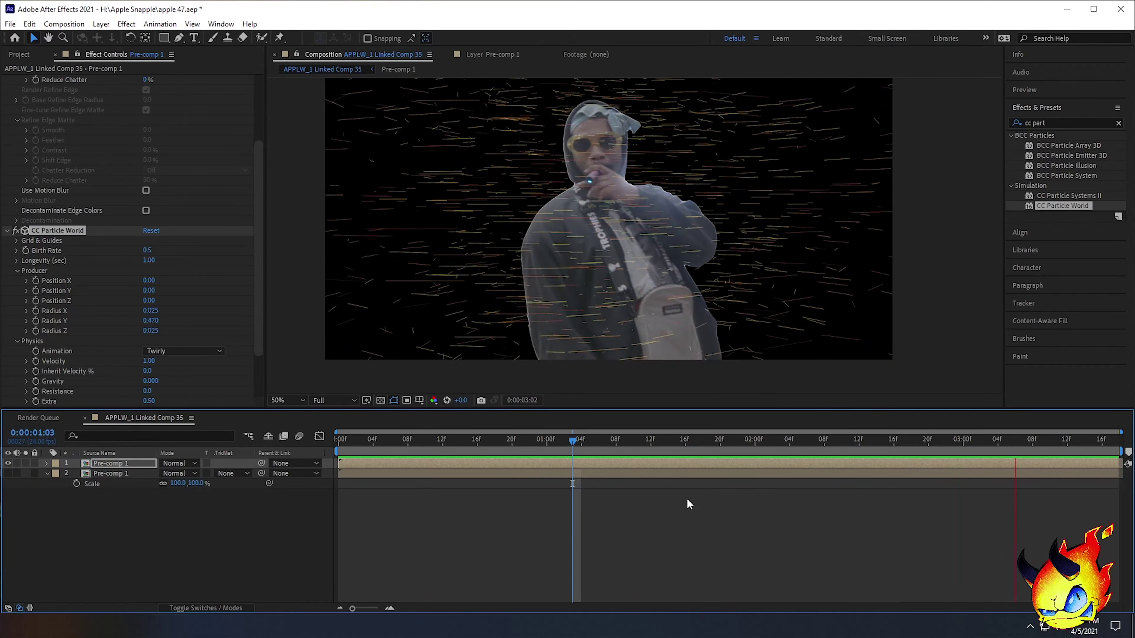
pyautogui.press('space')
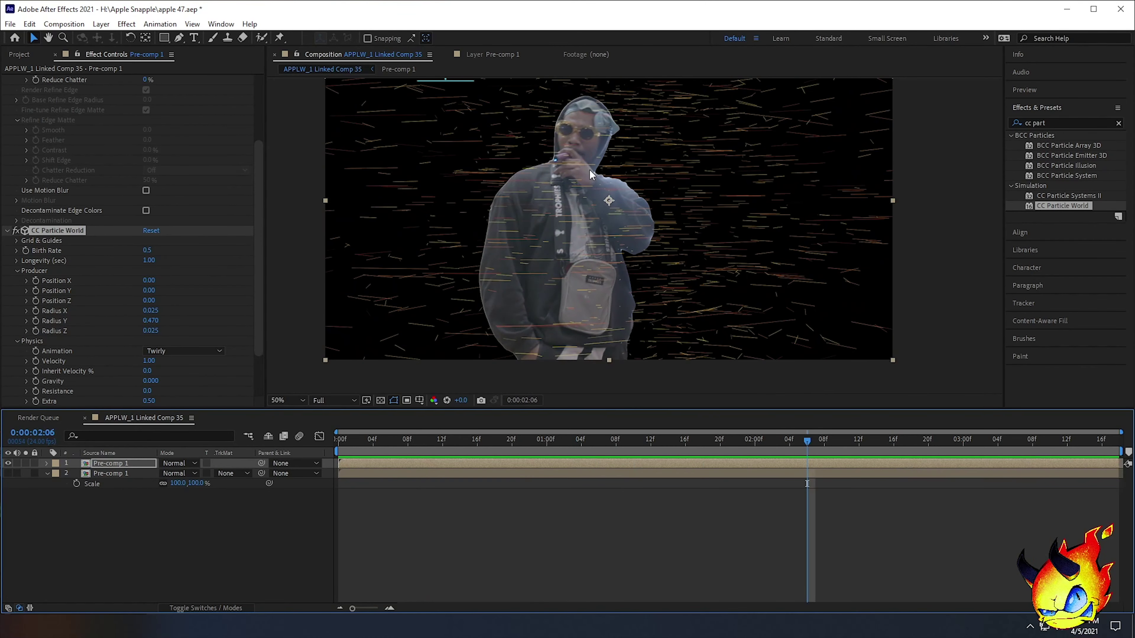
# Show the lower Pre-comp 1 layer to review the particles over the original footage, and hide it again
pyautogui.click(8, 472)
pyautogui.press('space')
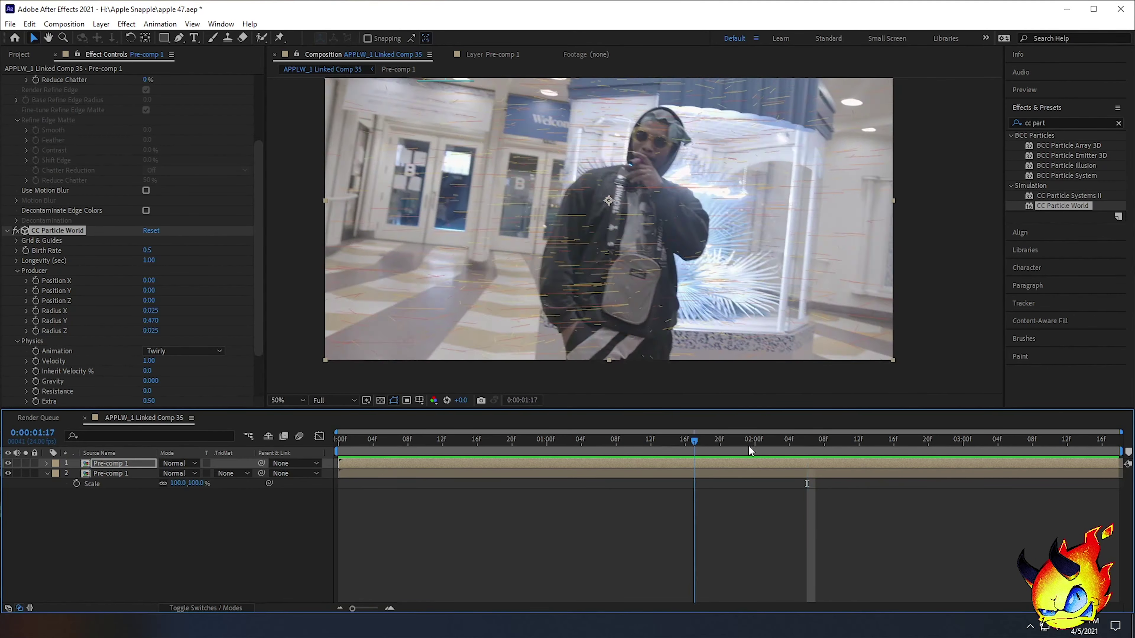
pyautogui.click(763, 441)
pyautogui.click(7, 473)
pyautogui.click(676, 445)
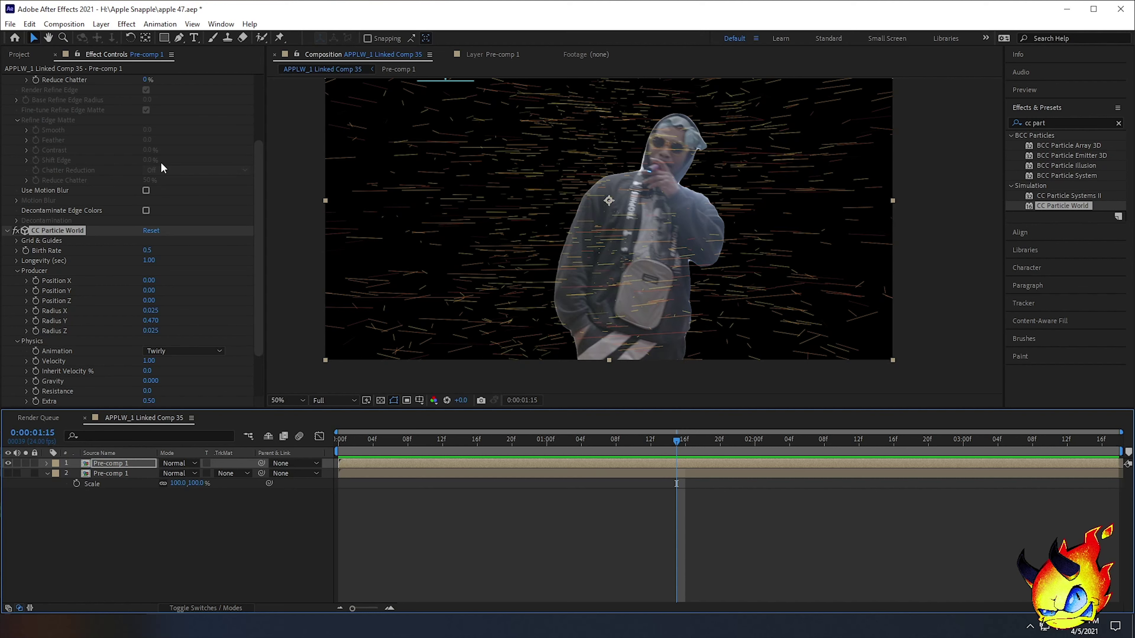
# Inspect the money_PNG3525.png footage from the project and return to the main composition view
pyautogui.click(22, 54)
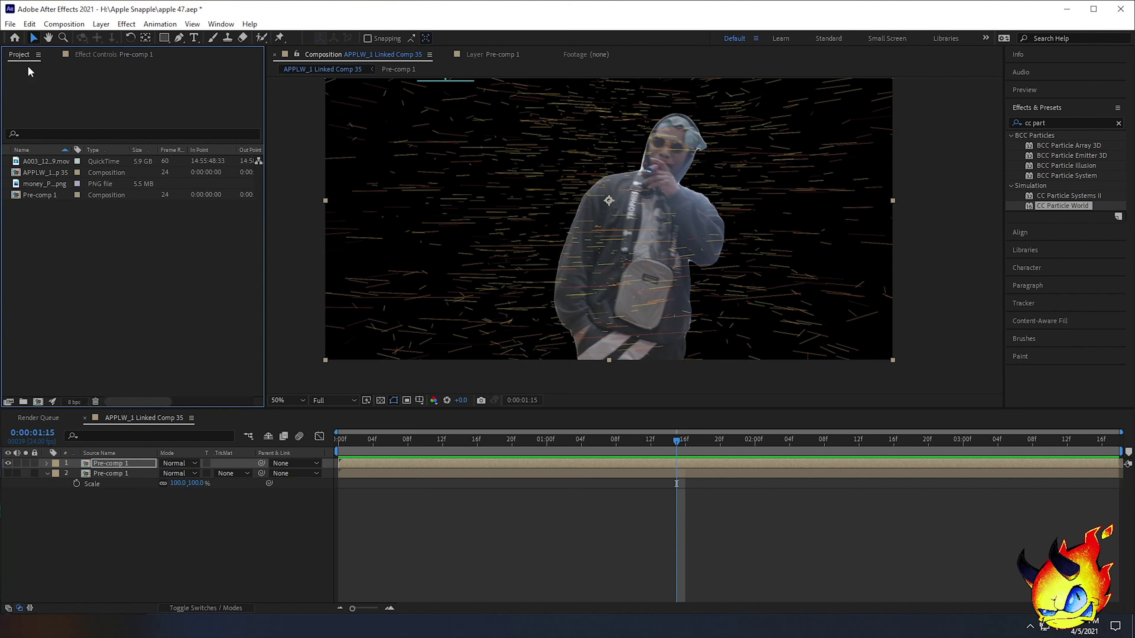
pyautogui.doubleClick(46, 183)
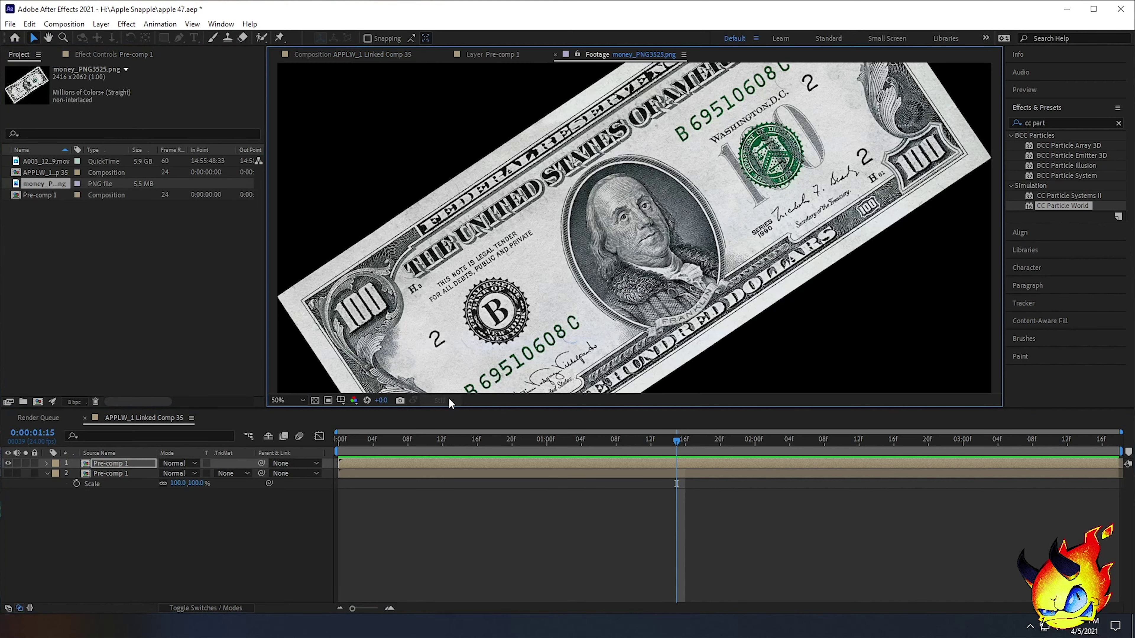
pyautogui.scroll(-2, 470, 325)
pyautogui.moveTo(470, 438); pyautogui.dragTo(494, 441)
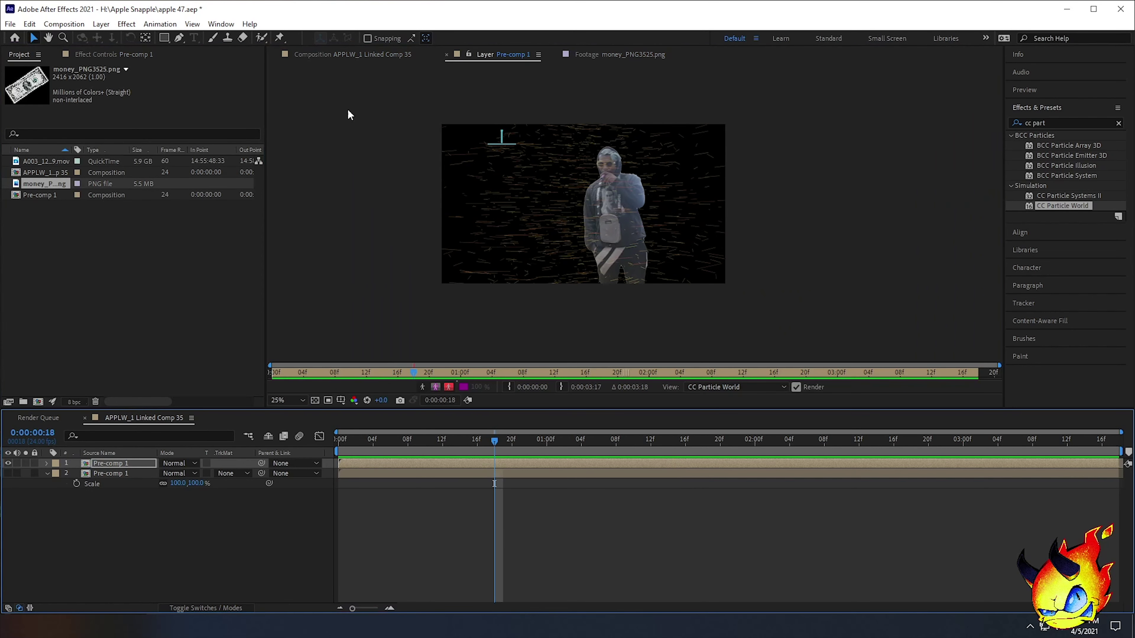
pyautogui.click(336, 54)
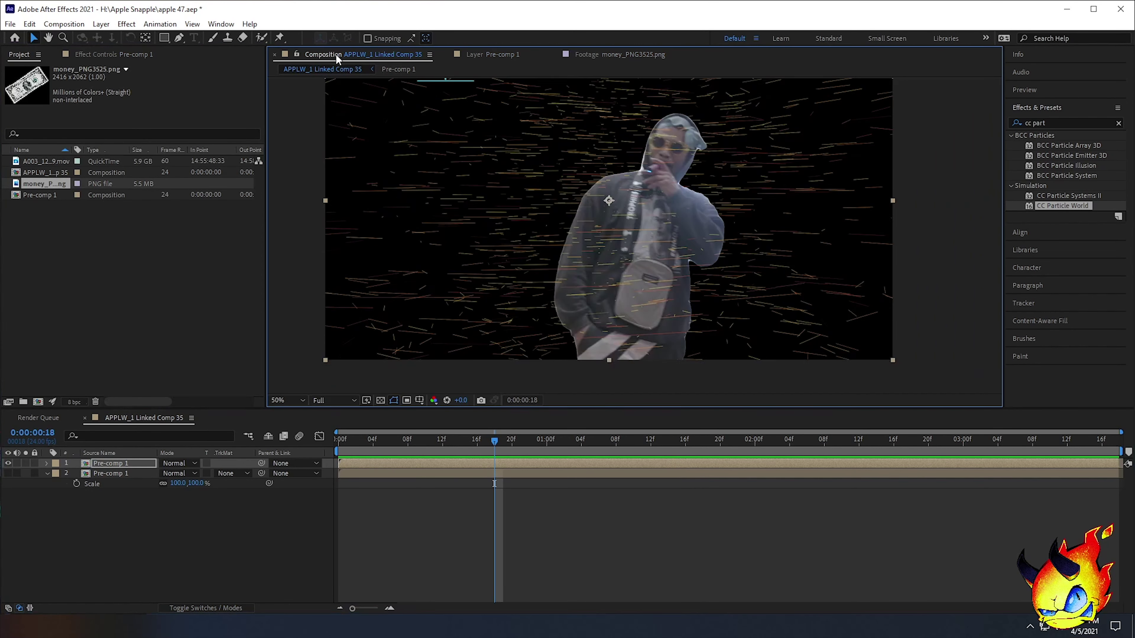
pyautogui.doubleClick(40, 183)
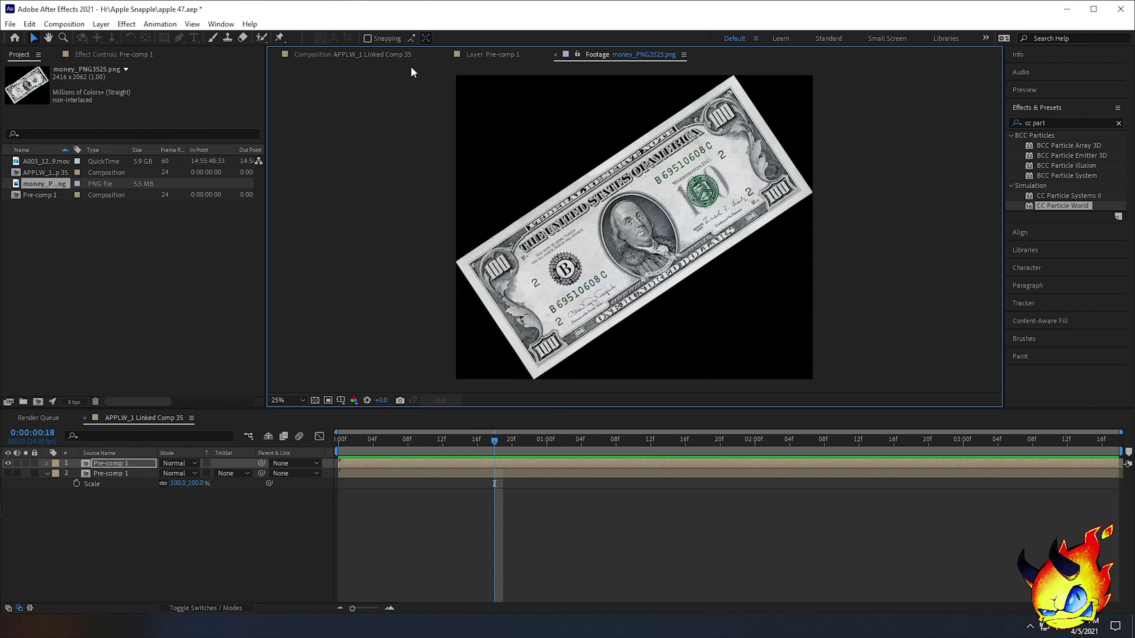
pyautogui.click(379, 54)
# Add money_PNG3525.png to the composition as the top layer, above both Pre-comp 1 layers
pyautogui.click(38, 182)
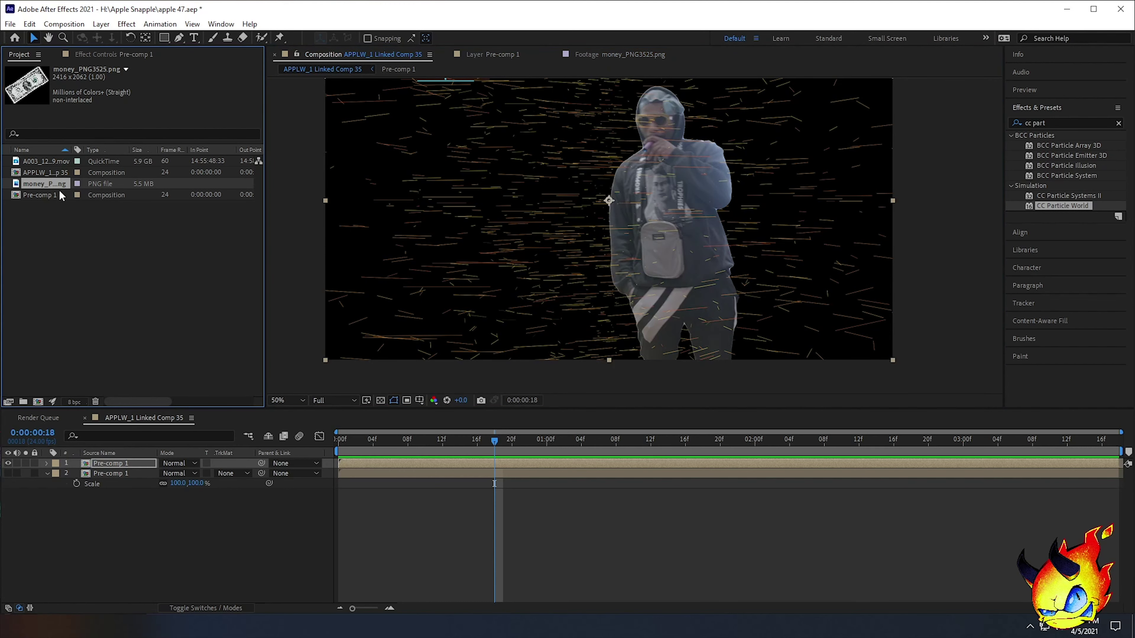
pyautogui.moveTo(48, 184); pyautogui.dragTo(80, 465)
pyautogui.scroll(-4, 521, 262)
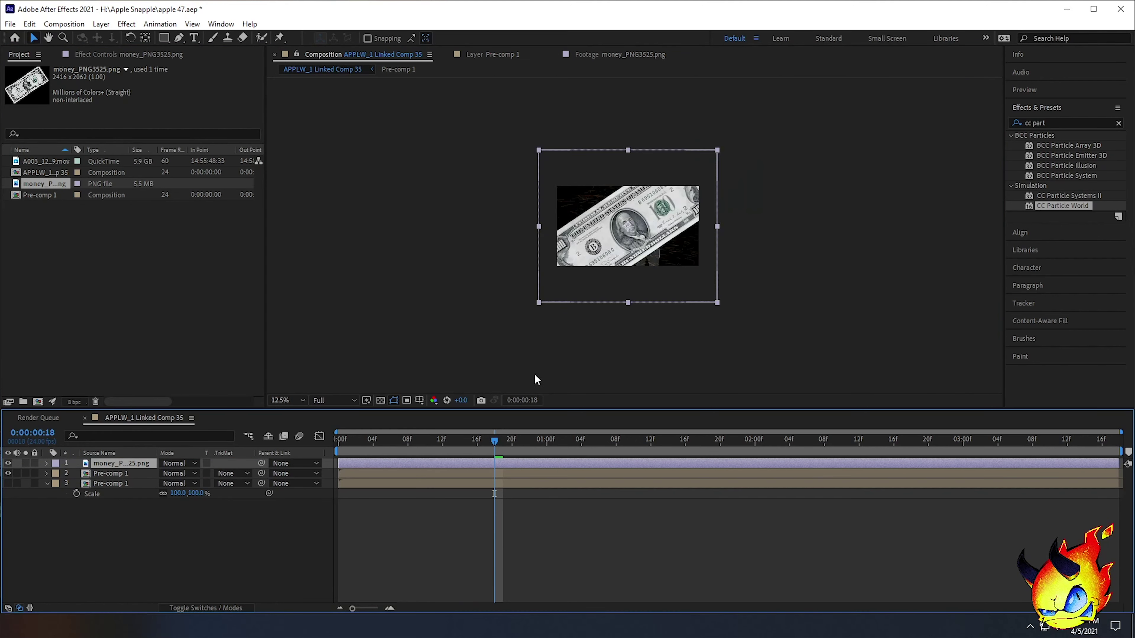
# Scale the money image layer to 39%
pyautogui.press('s')
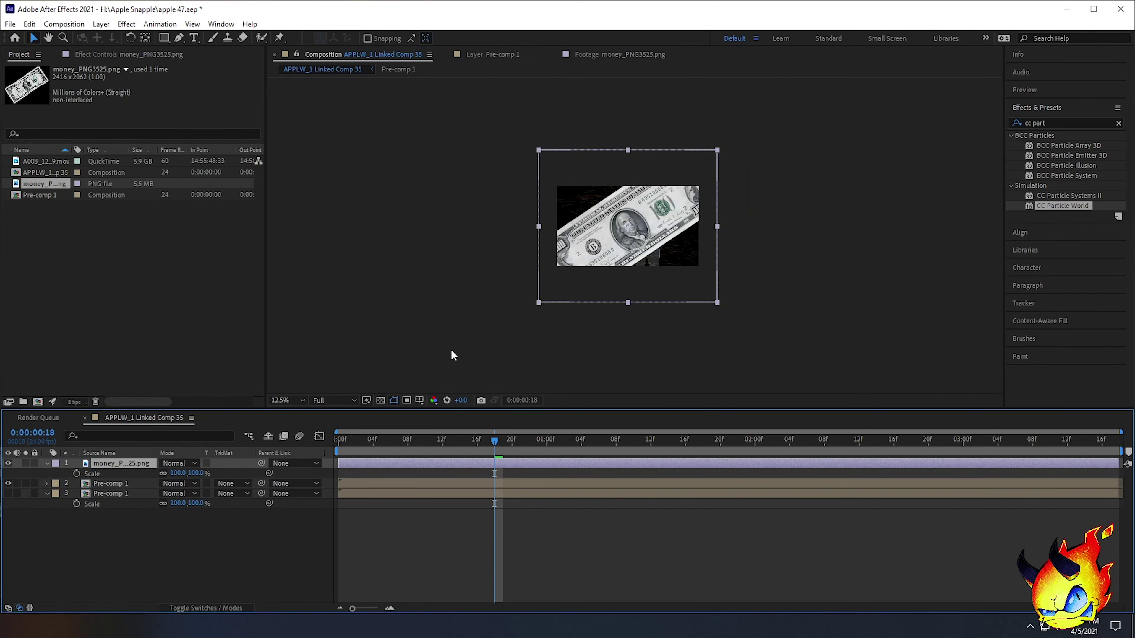
pyautogui.moveTo(190, 473); pyautogui.dragTo(163, 472)
pyautogui.click(744, 213)
pyautogui.press('.')
pyautogui.press('.')
pyautogui.press('.')
pyautogui.press('.')
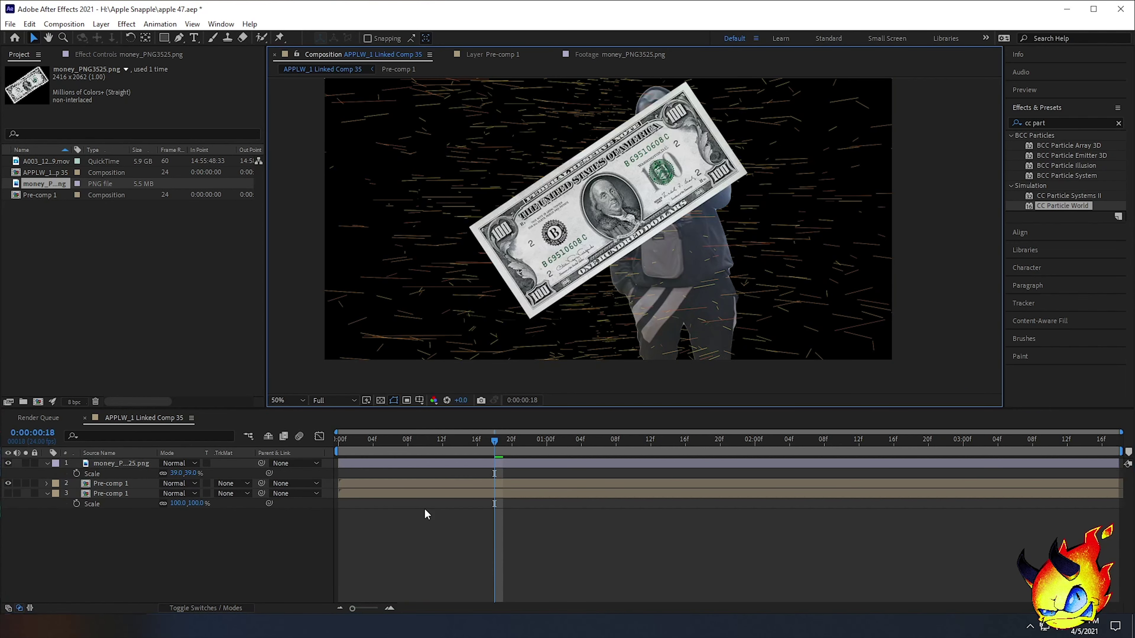
# Hide the money image layer and select the upper Pre-comp 1 layer
pyautogui.click(8, 463)
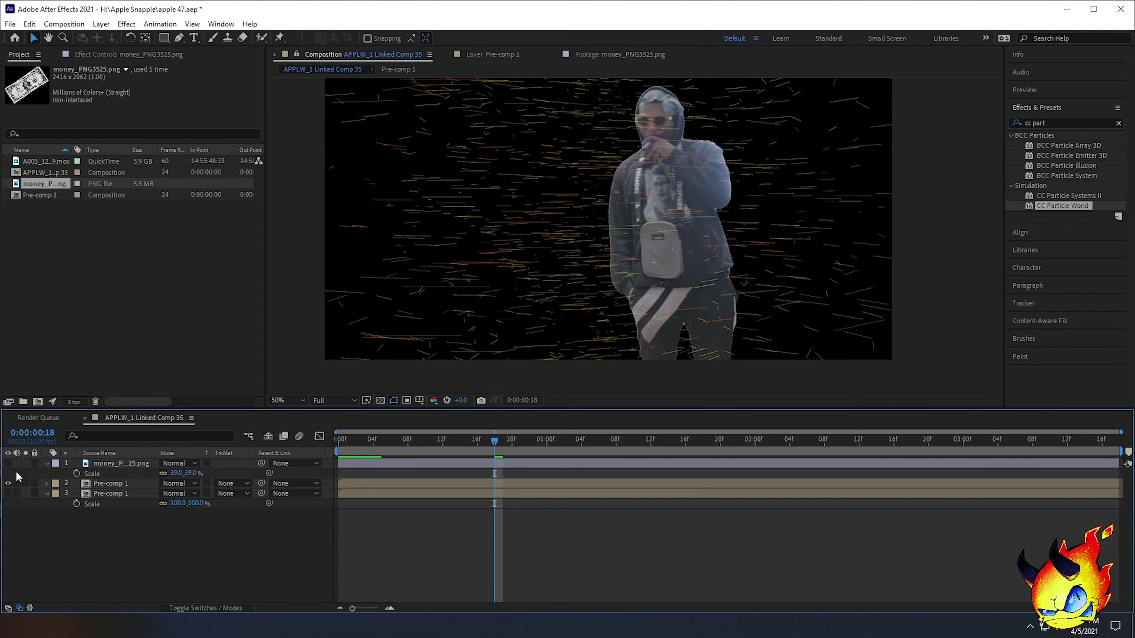
pyautogui.click(8, 464)
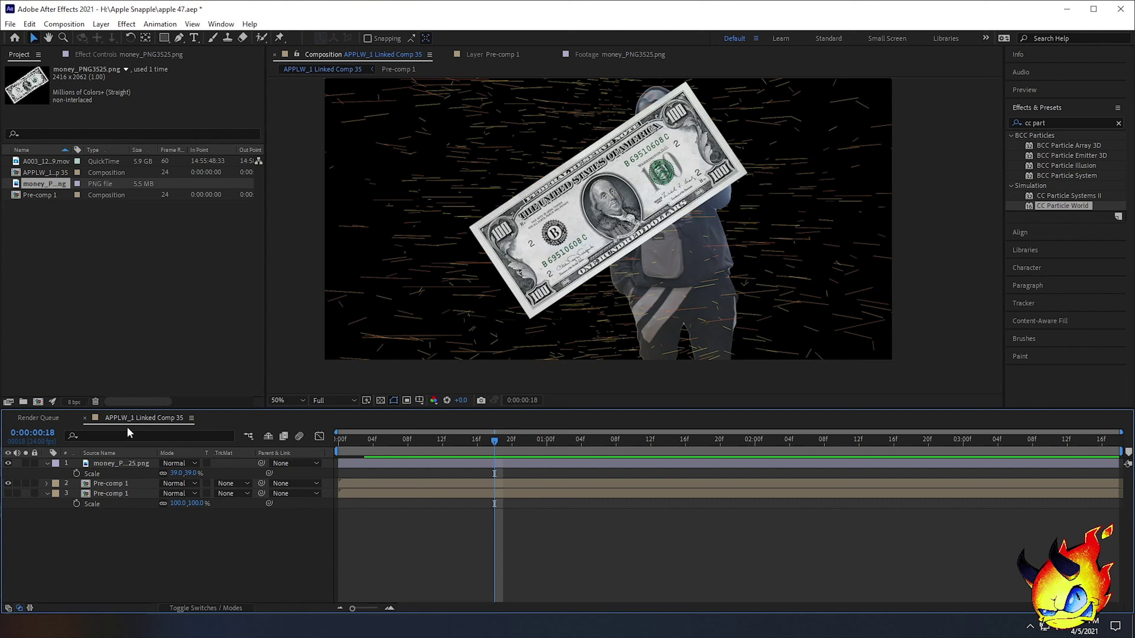
pyautogui.click(8, 464)
pyautogui.click(143, 484)
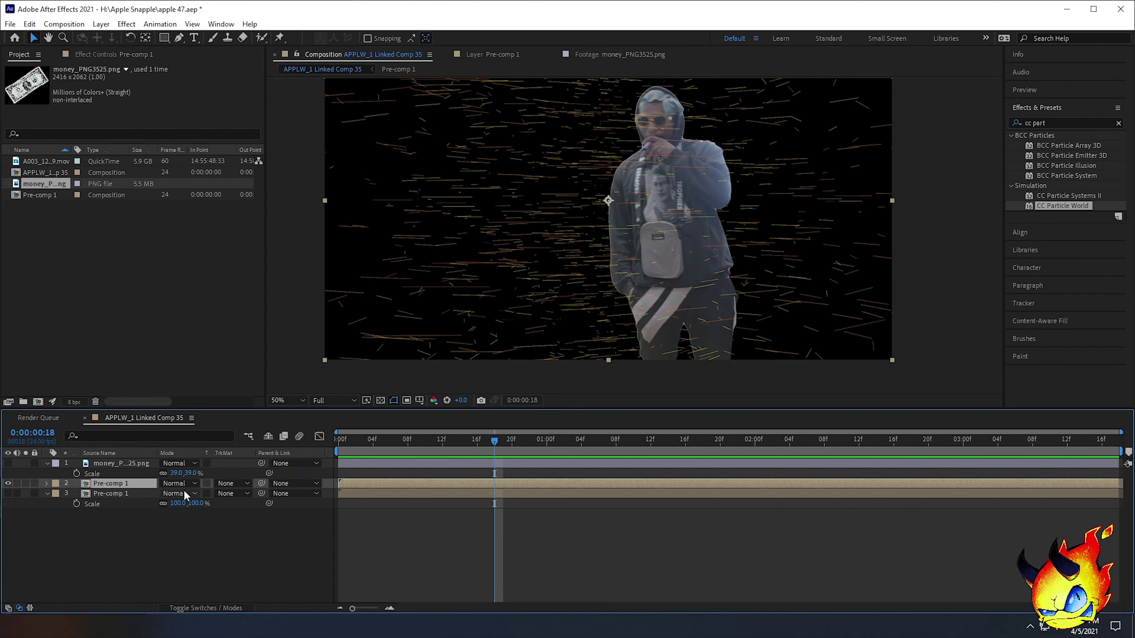